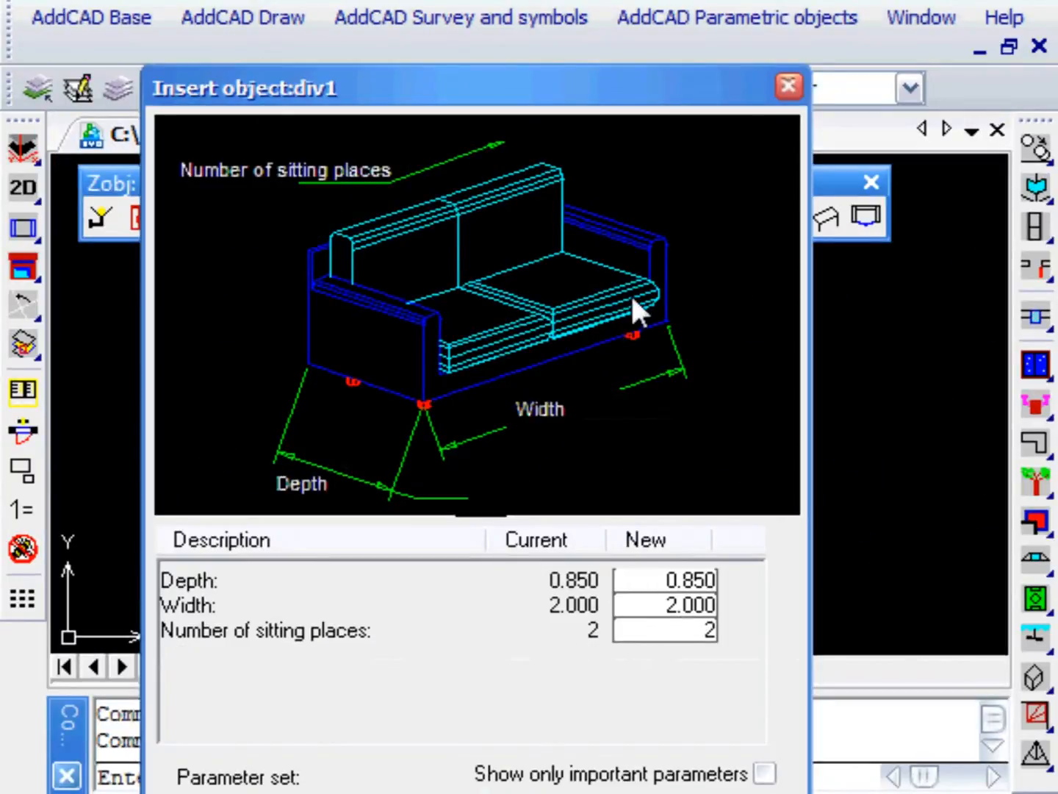
Step: Pick the sofa's width in the drawing from the outer wall's inner corner to the door jamb, and round it to 2.80
left_click_drag(575, 85, 588, 0)
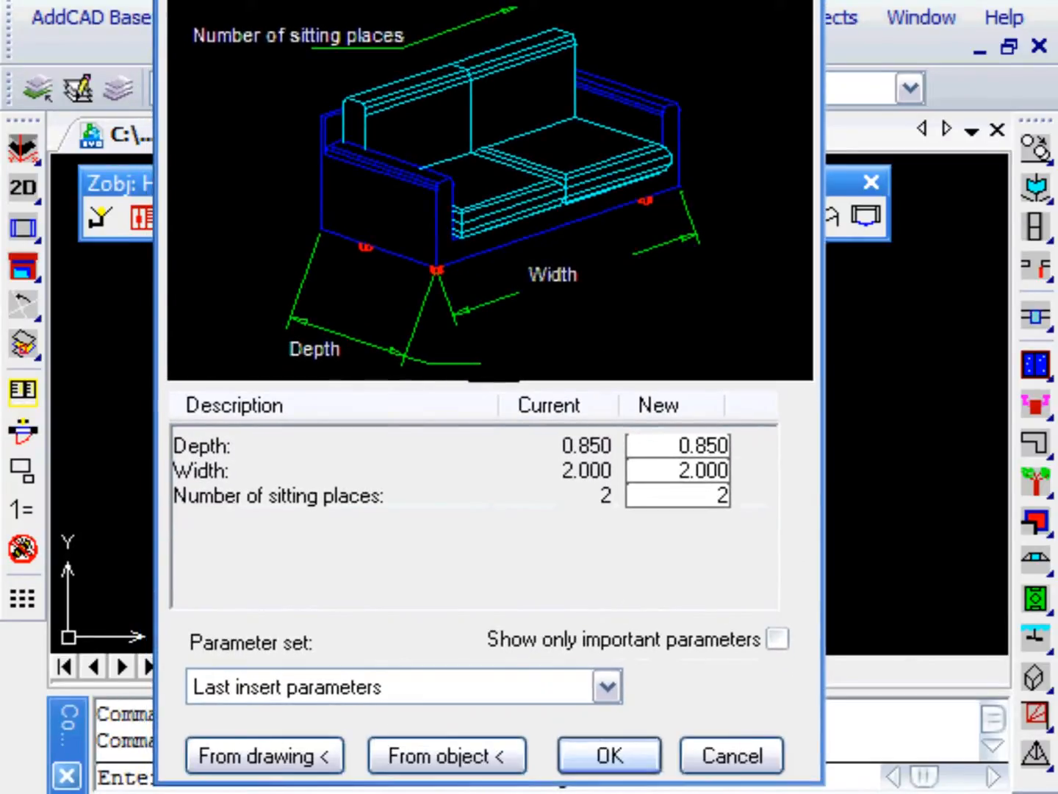
left_click(298, 754)
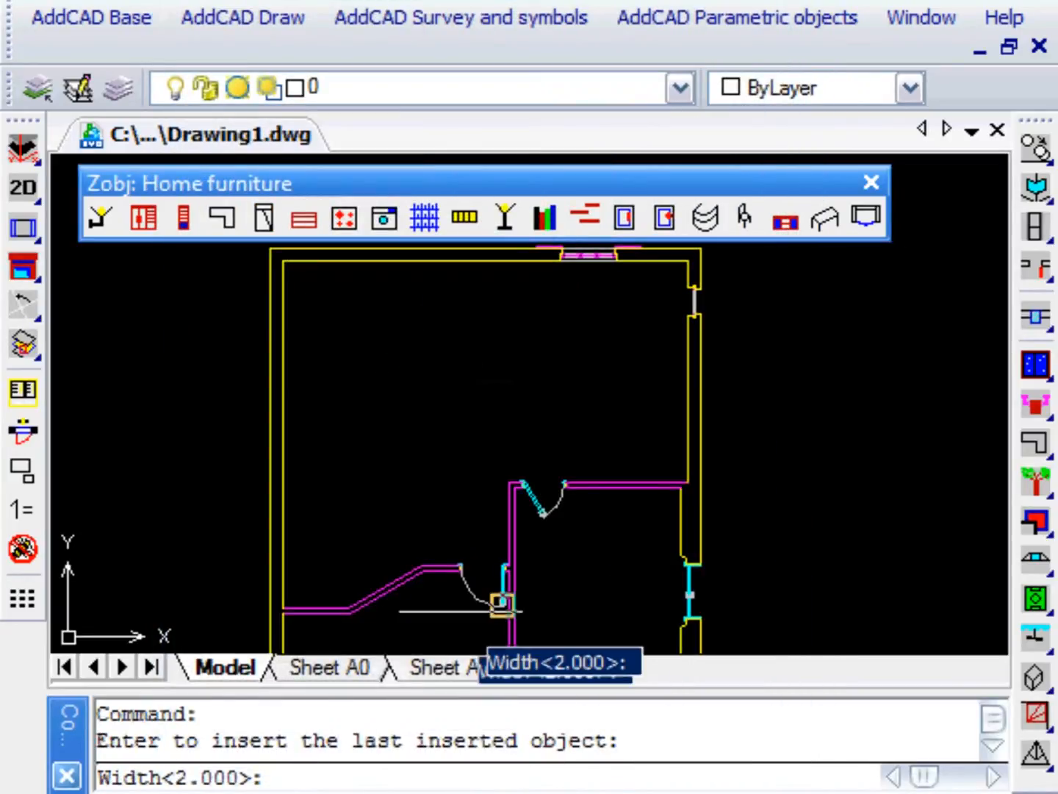
left_click(688, 483)
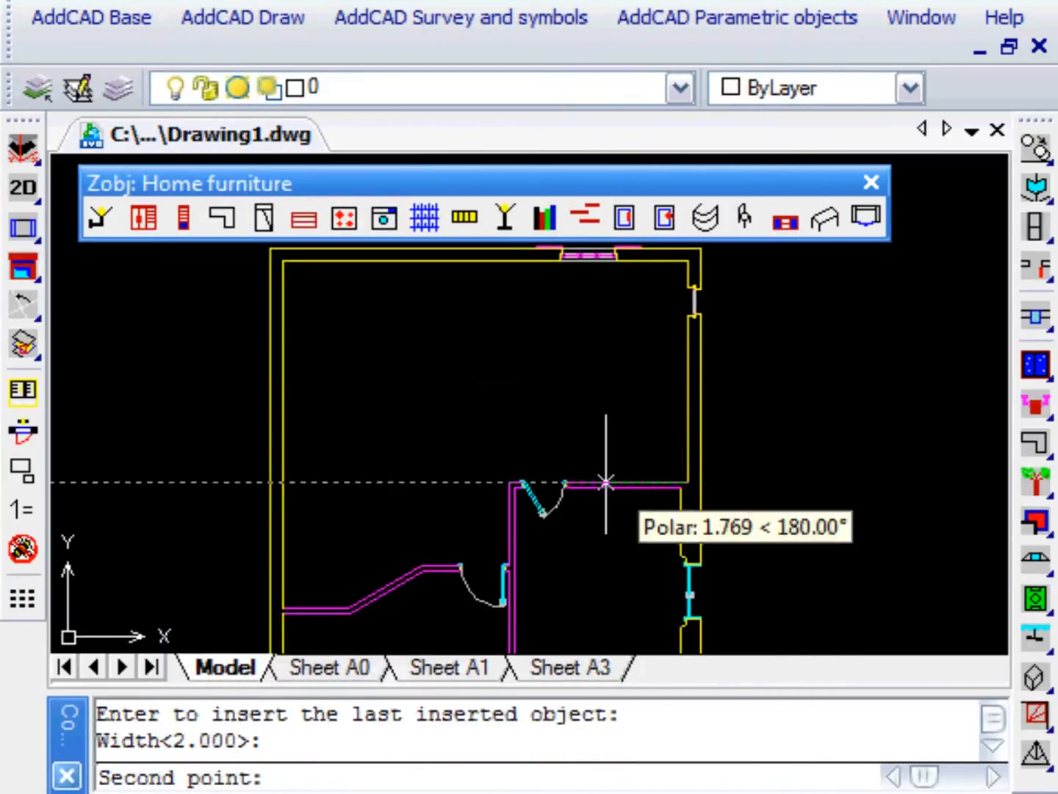
left_click(566, 481)
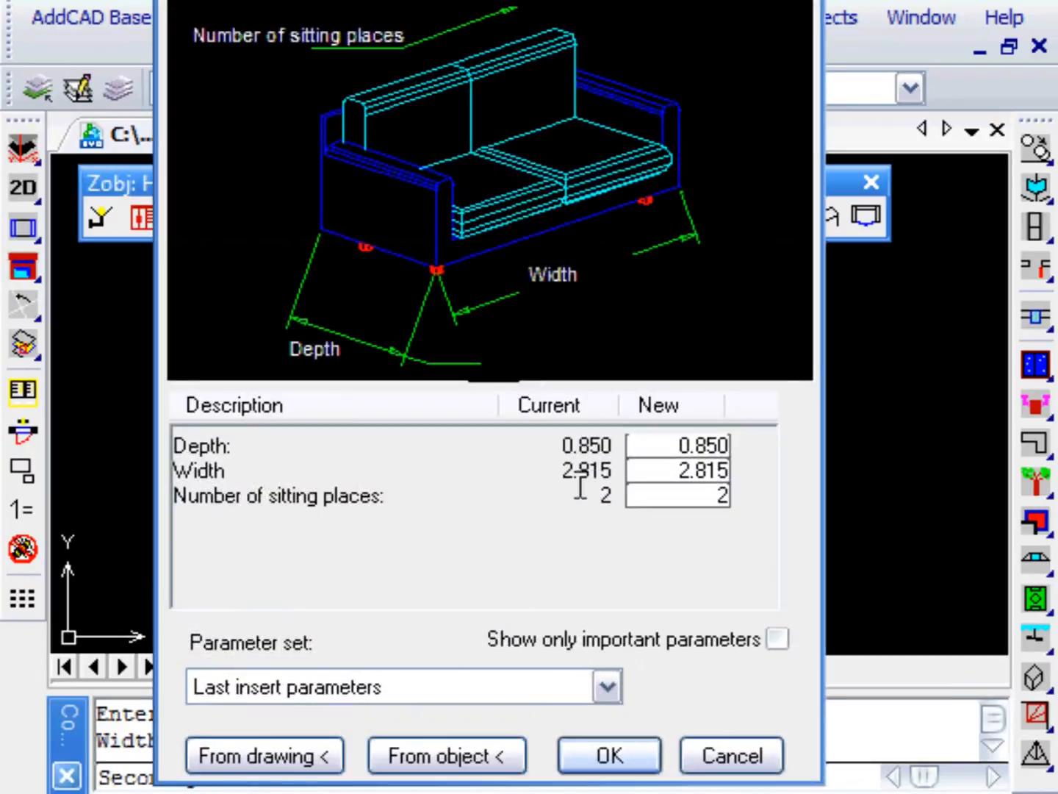
left_click_drag(705, 471, 761, 473)
type("0")
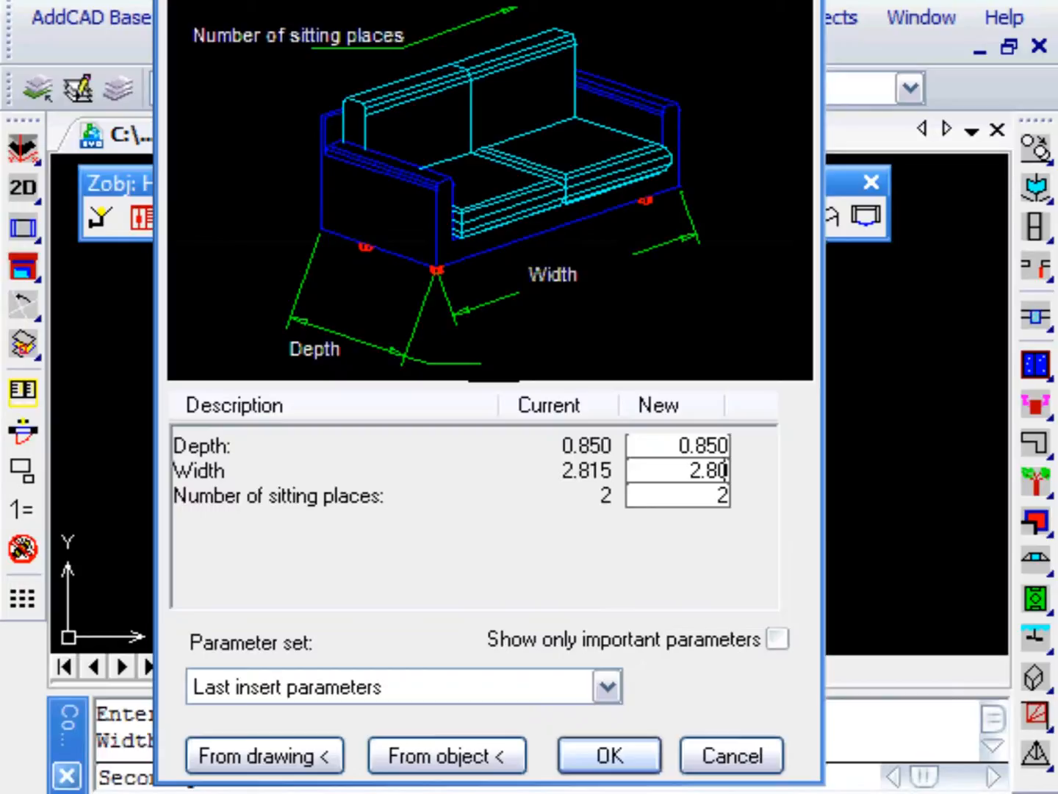
left_click(626, 754)
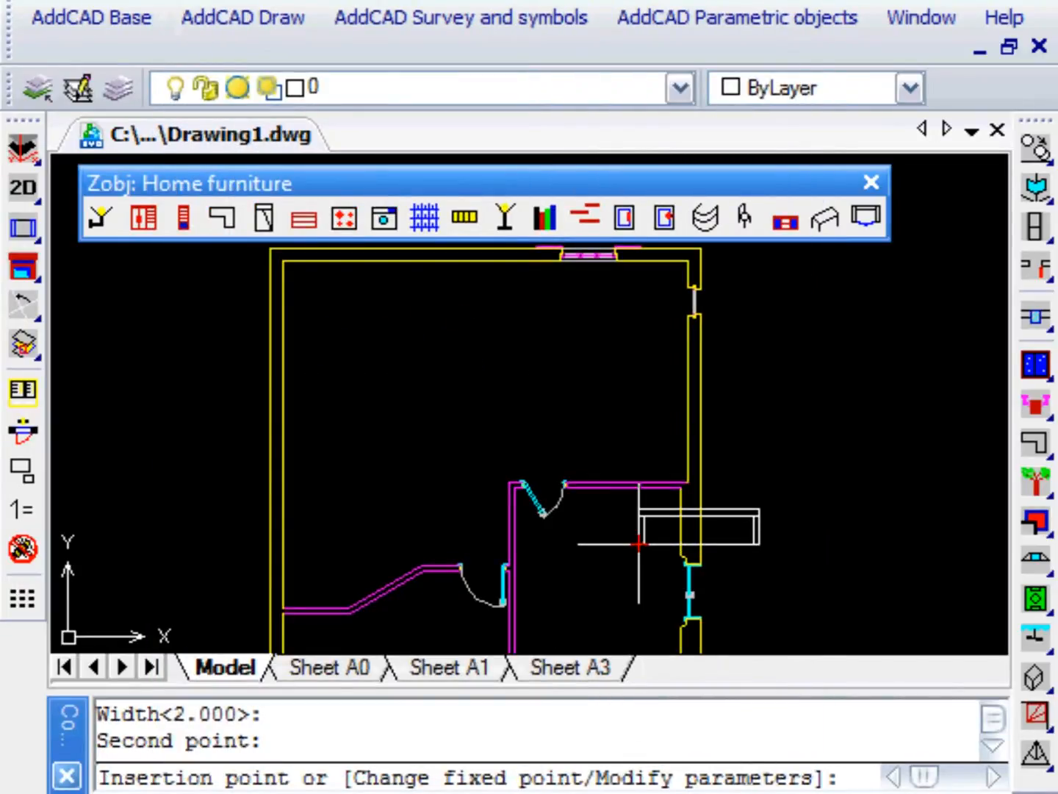
Step: Switch the sofa's fixed point three times and insert it rotated 180° at the inner wall corner, with its back against the partition
type("c")
key("Return")
type("c")
key("Return")
type("c")
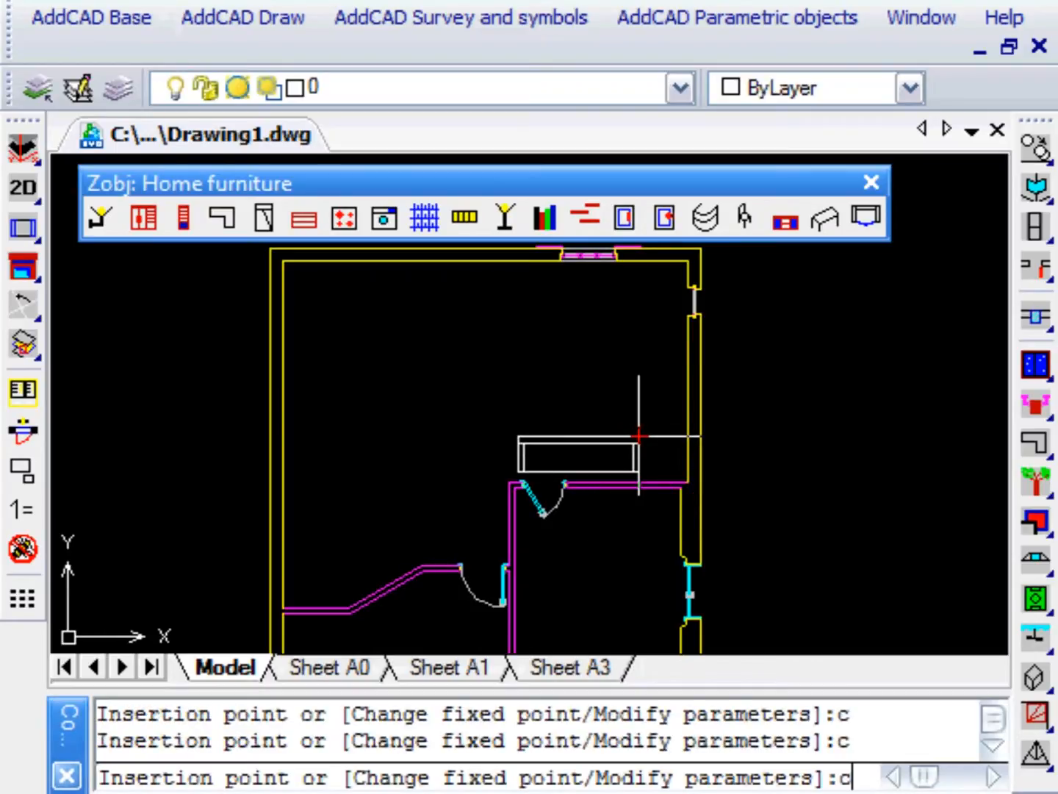
key("Return")
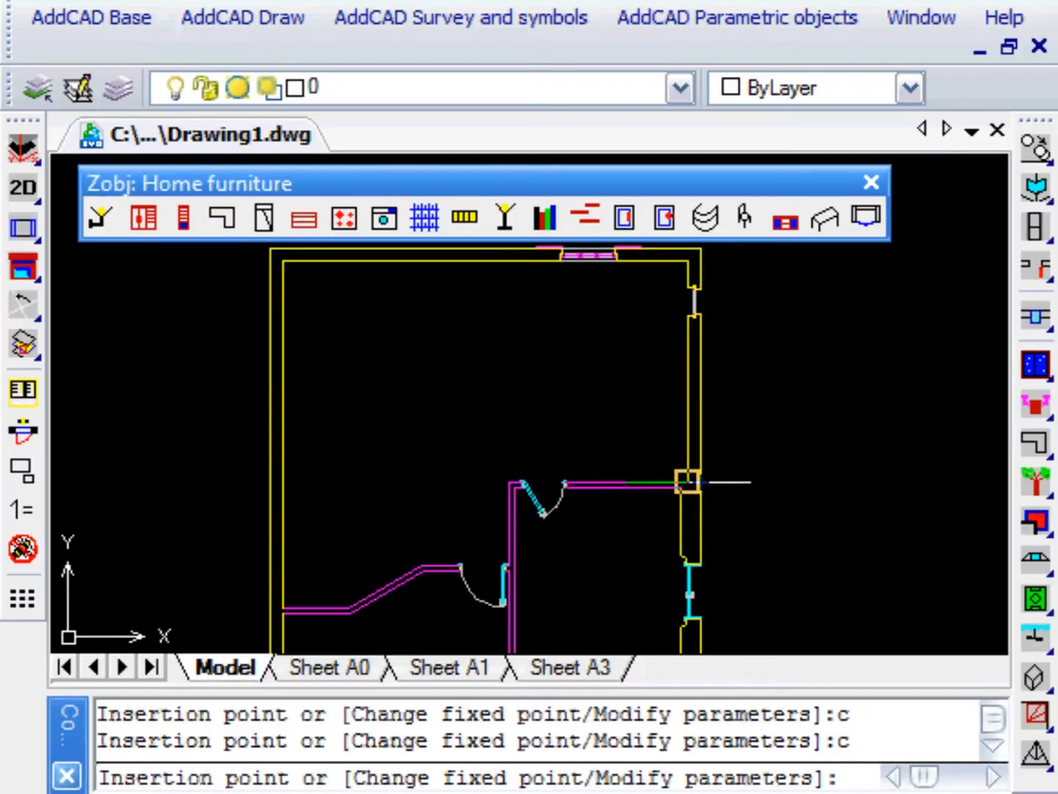
left_click(692, 482)
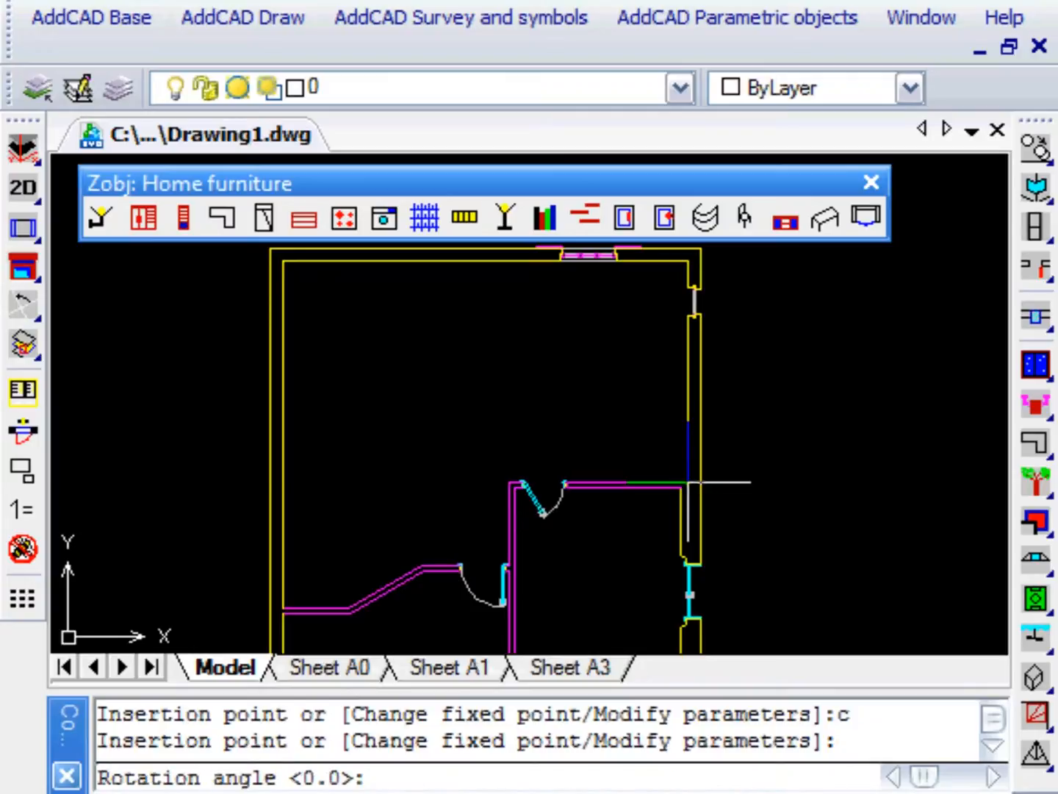
left_click(445, 482)
key("Return")
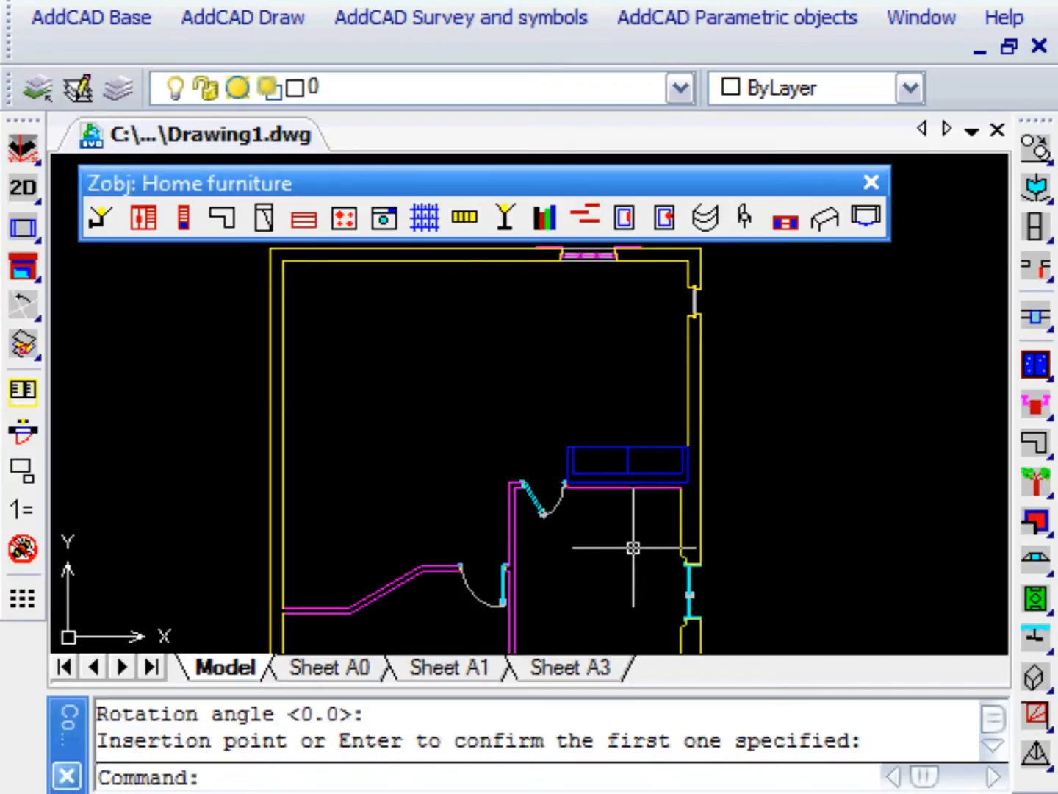
left_click(871, 182)
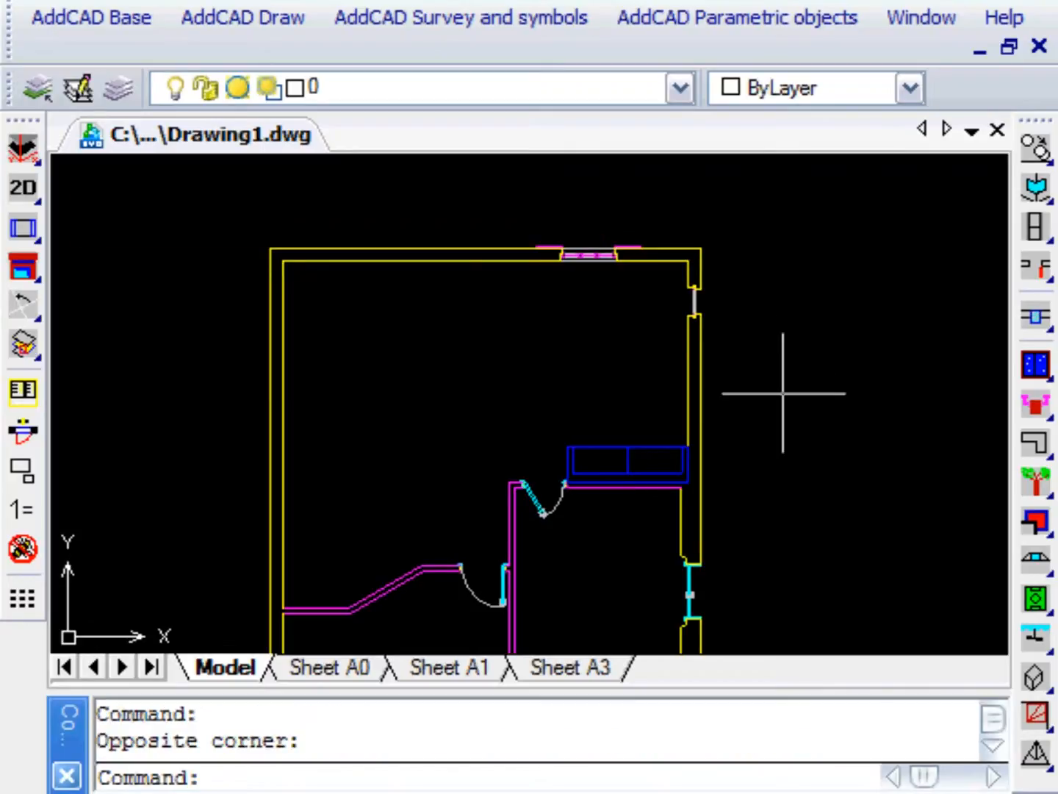
Step: Insert the two-sided L-shaped balcony with railing at the building's outer corner beside the small window, keeping its last insert parameters
left_click(1037, 520)
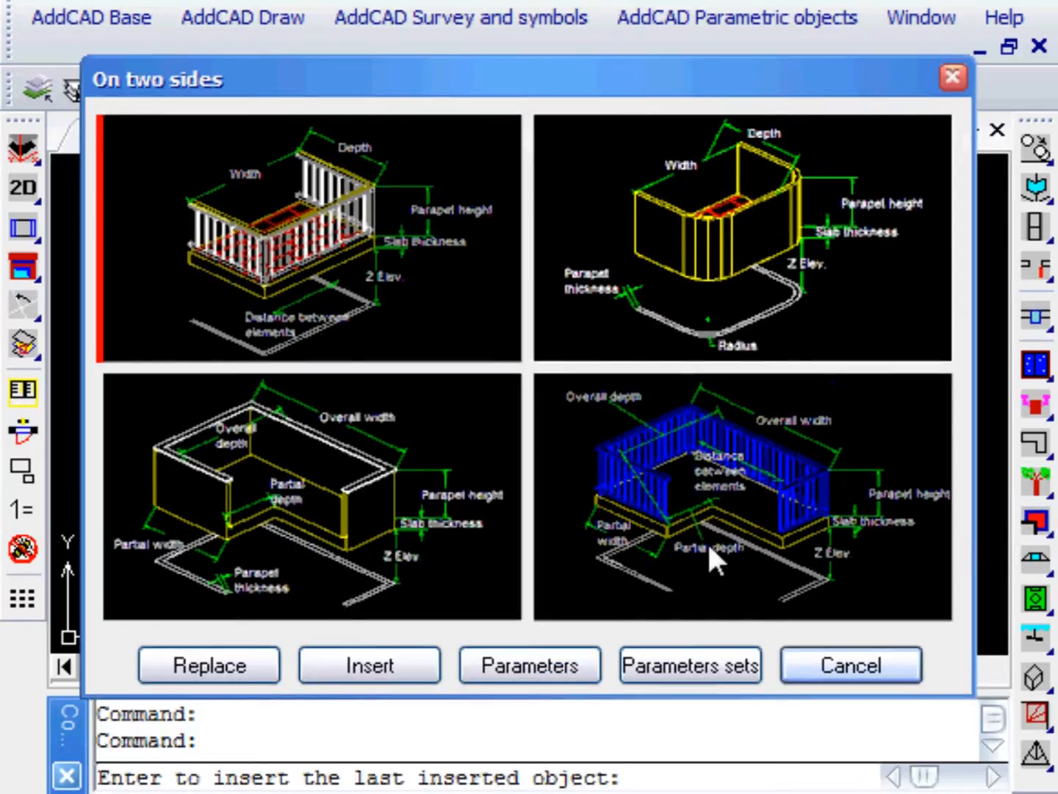
left_click(706, 541)
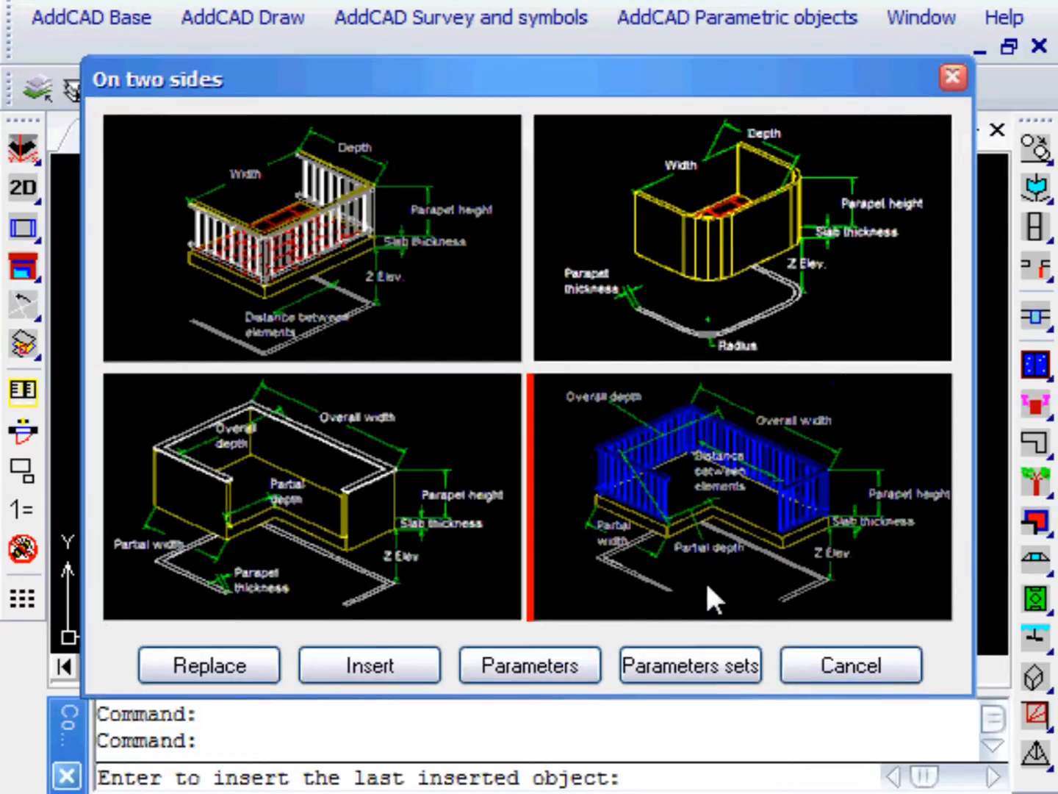
left_click(550, 666)
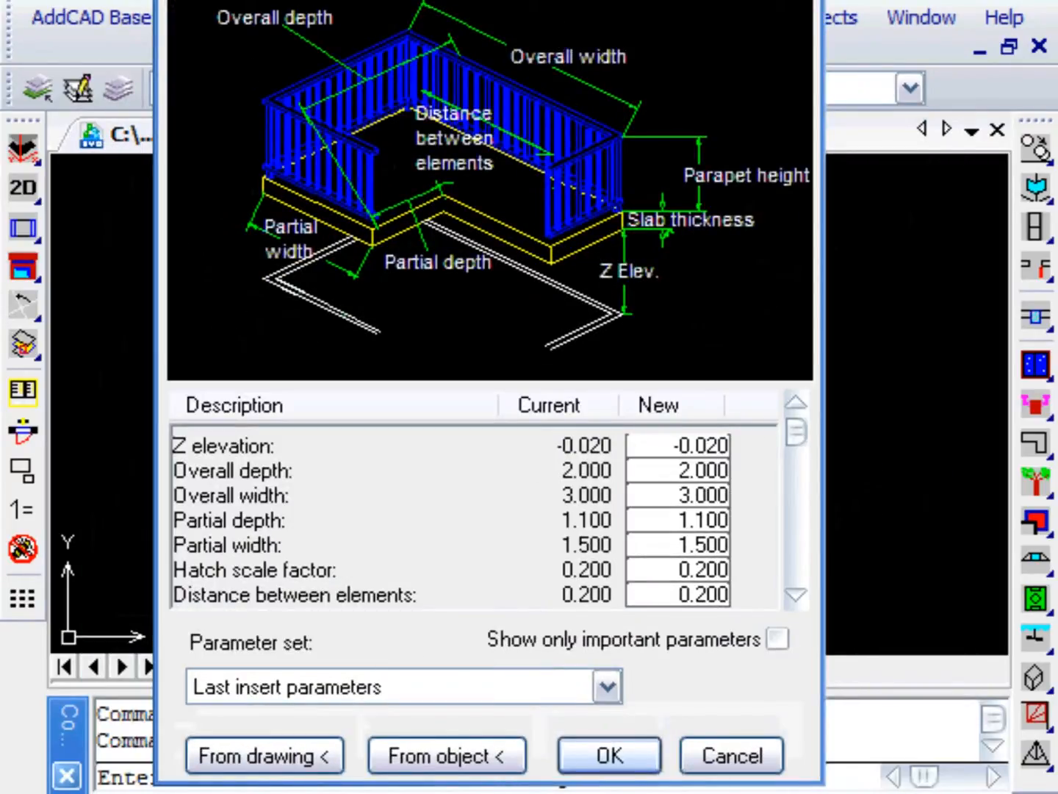
left_click_drag(485, 1, 499, 30)
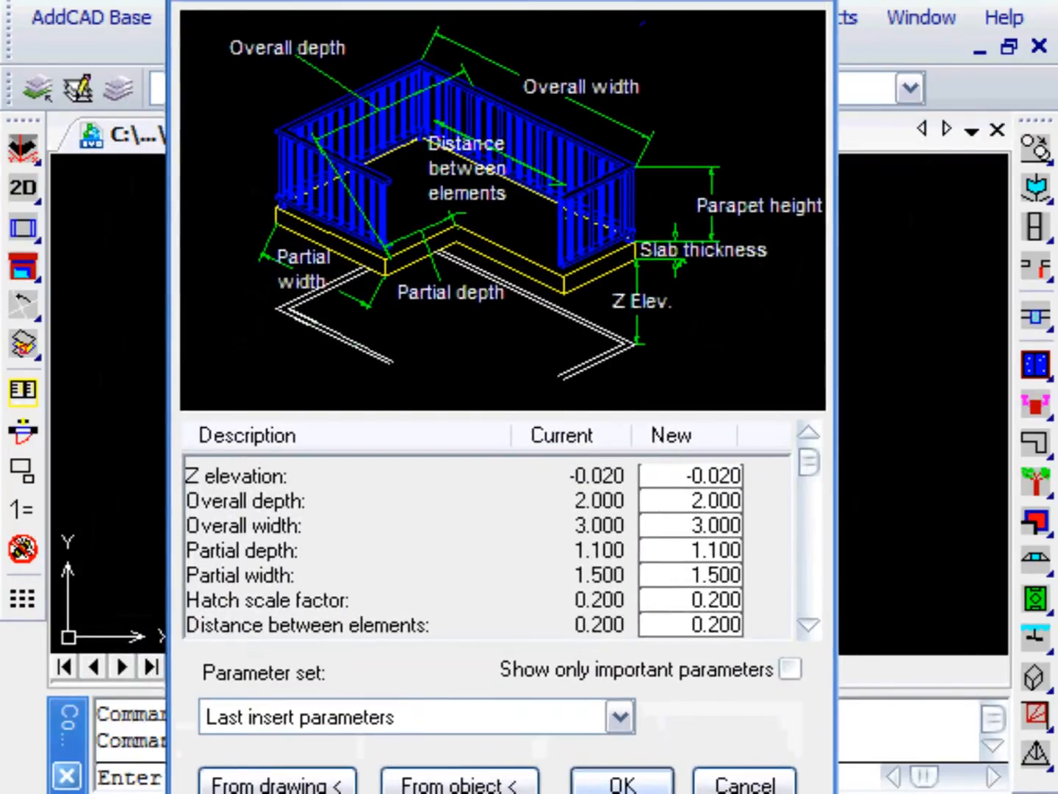
left_click(630, 785)
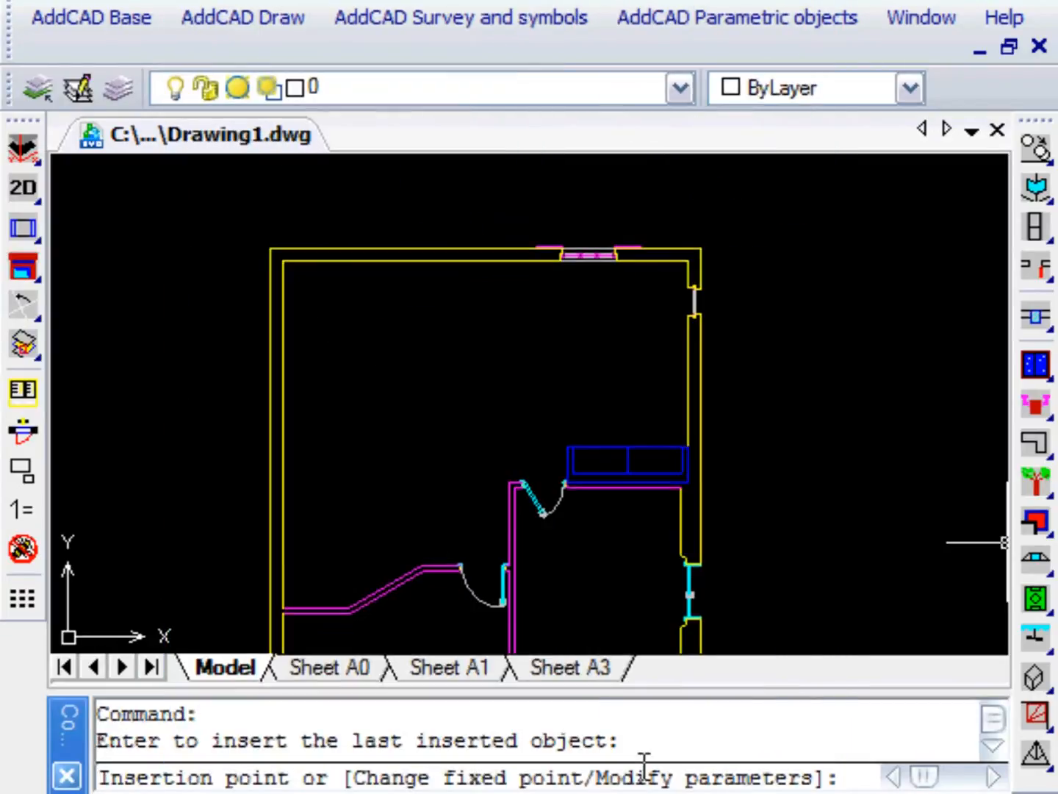
left_click(700, 249)
left_click(706, 469)
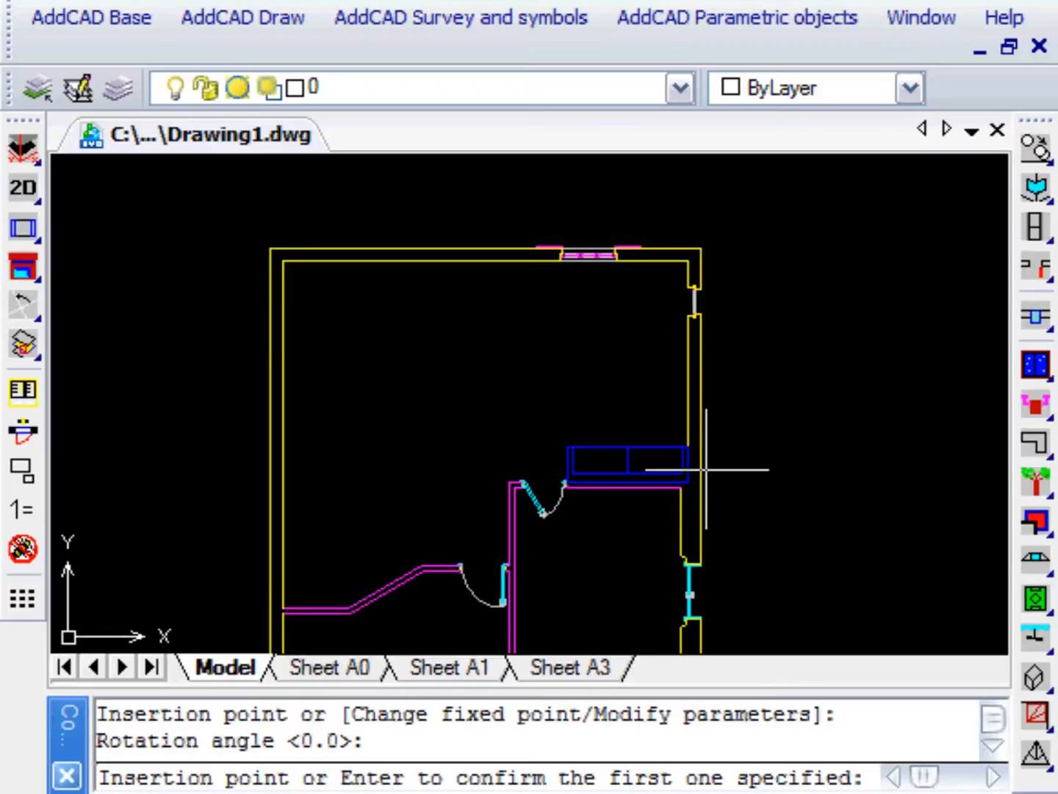
key("Return")
Step: Set the corner balcony's partial width to 1.0
scroll(750, 335, "up", 2)
mouse_move(751, 335)
middle_mouse_down()
mouse_move(760, 362)
mouse_move(749, 480)
mouse_move(738, 486)
middle_mouse_up()
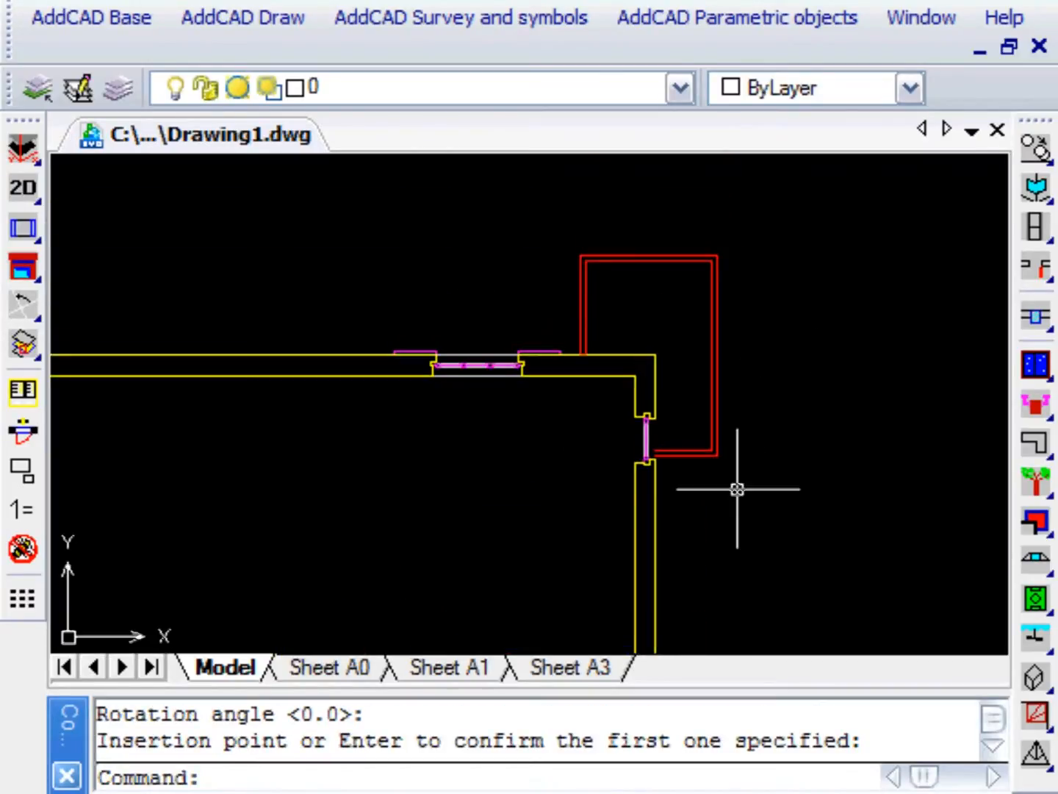
left_click(712, 440)
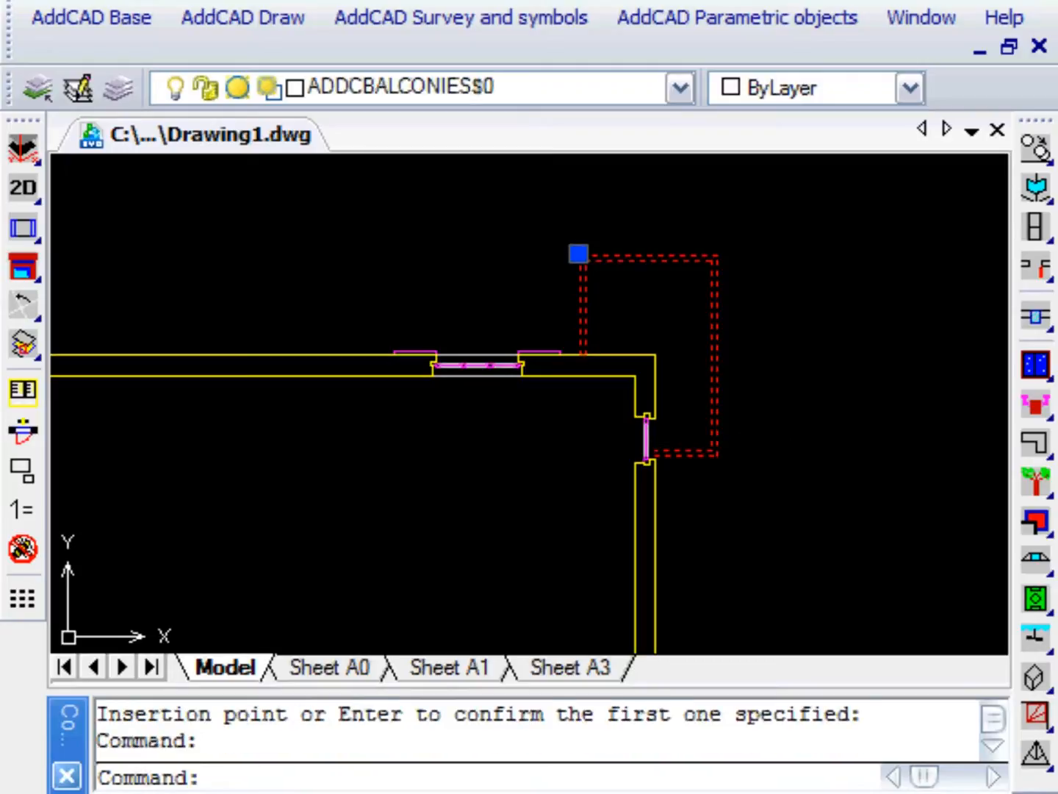
right_click(783, 378)
left_click(866, 248)
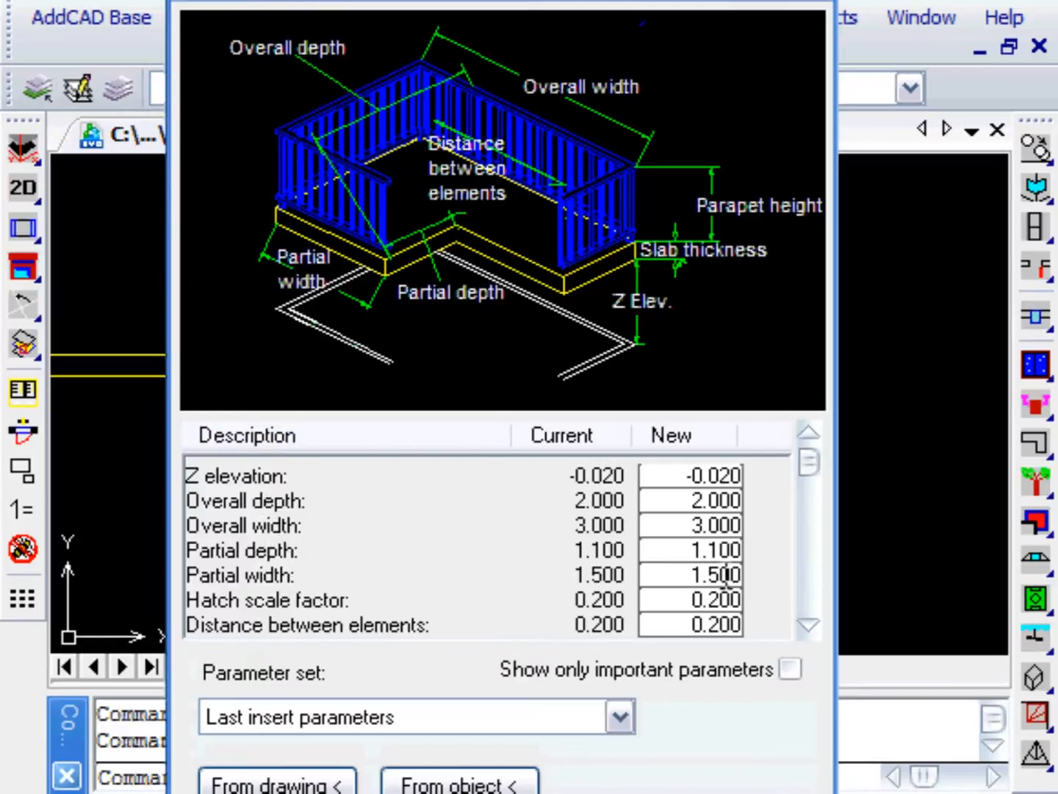
left_click_drag(707, 575, 771, 574)
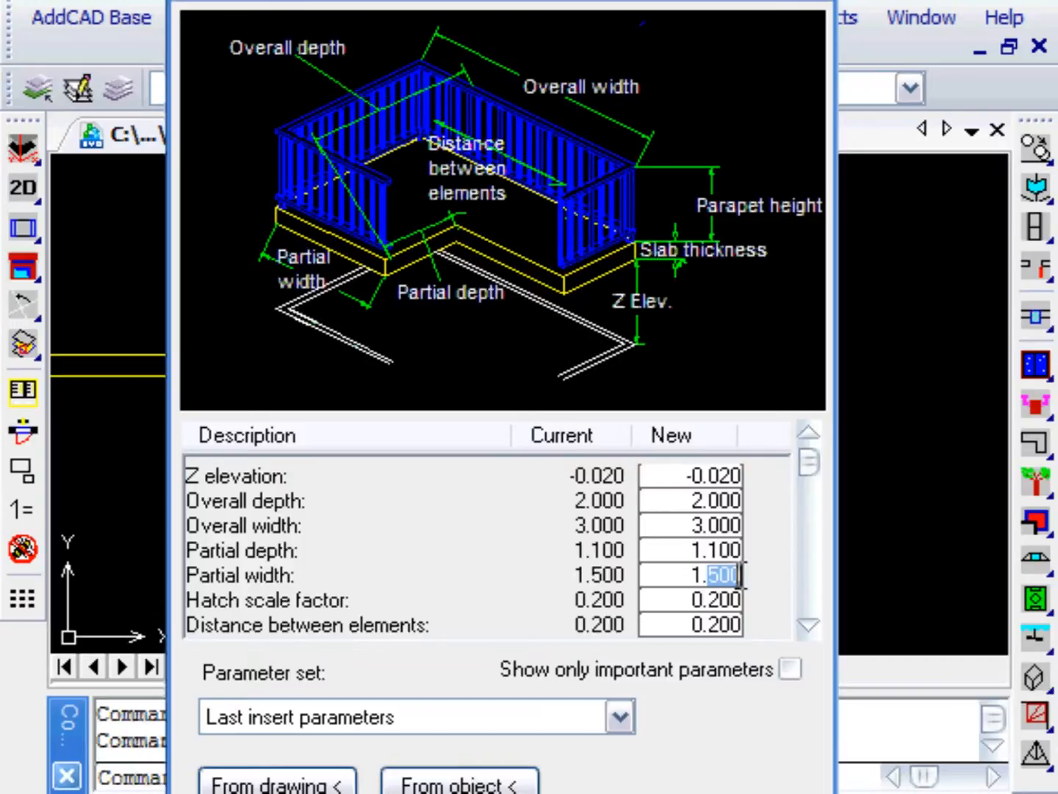
type("0")
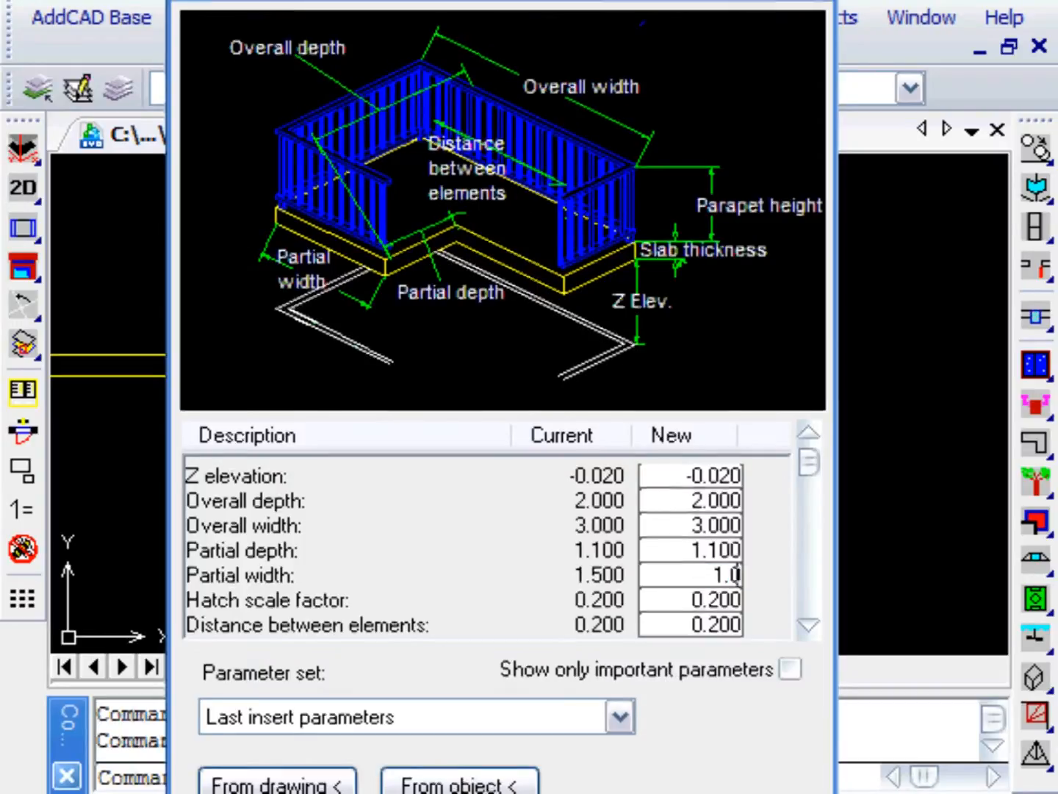
key("Return")
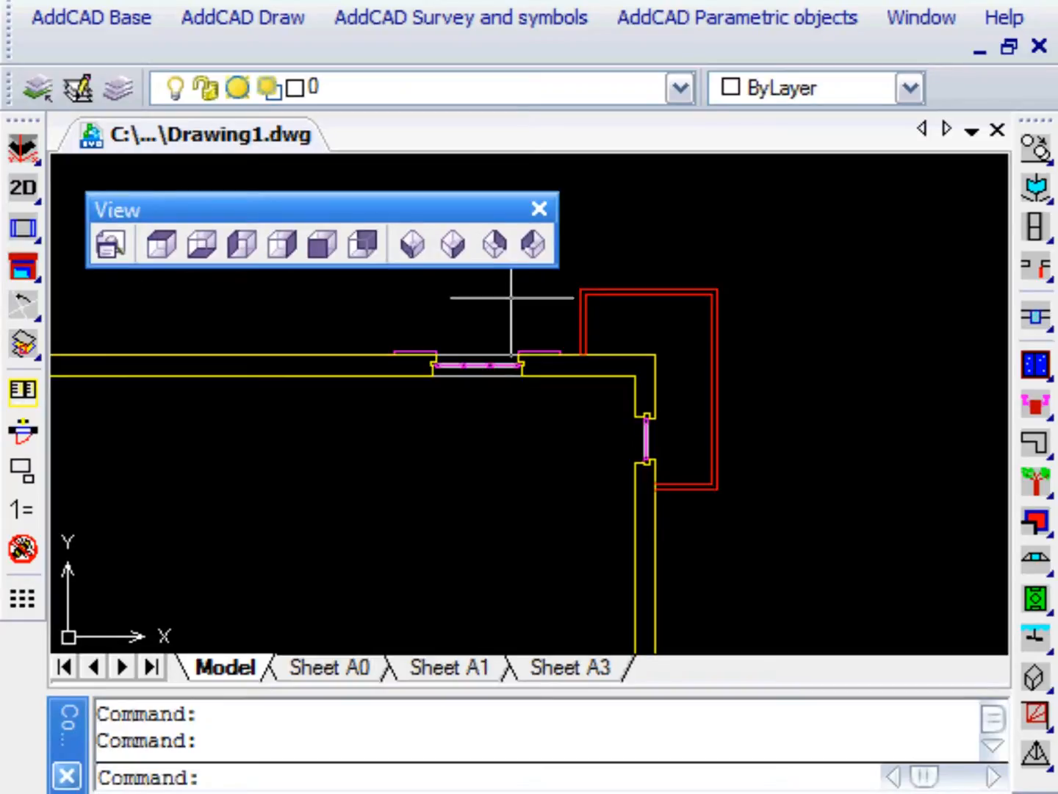
Step: Switch to the north-east isometric view and display both the 2D and 3D representations of the objects
left_click(494, 244)
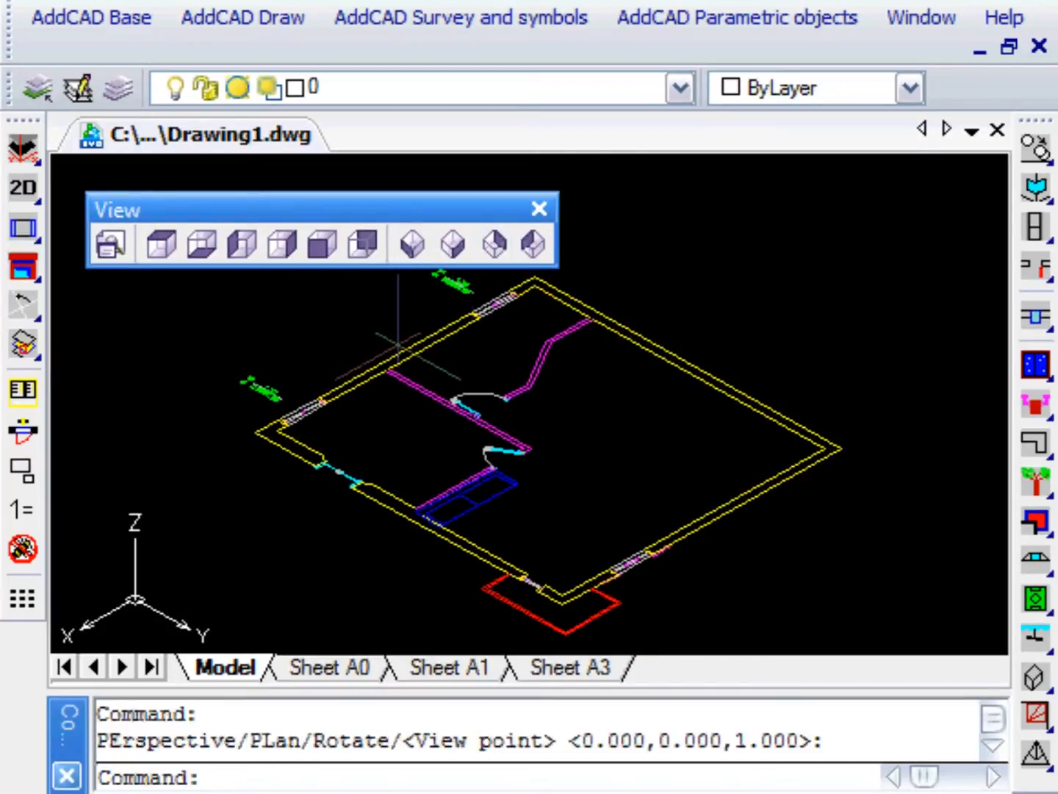
left_click(16, 182)
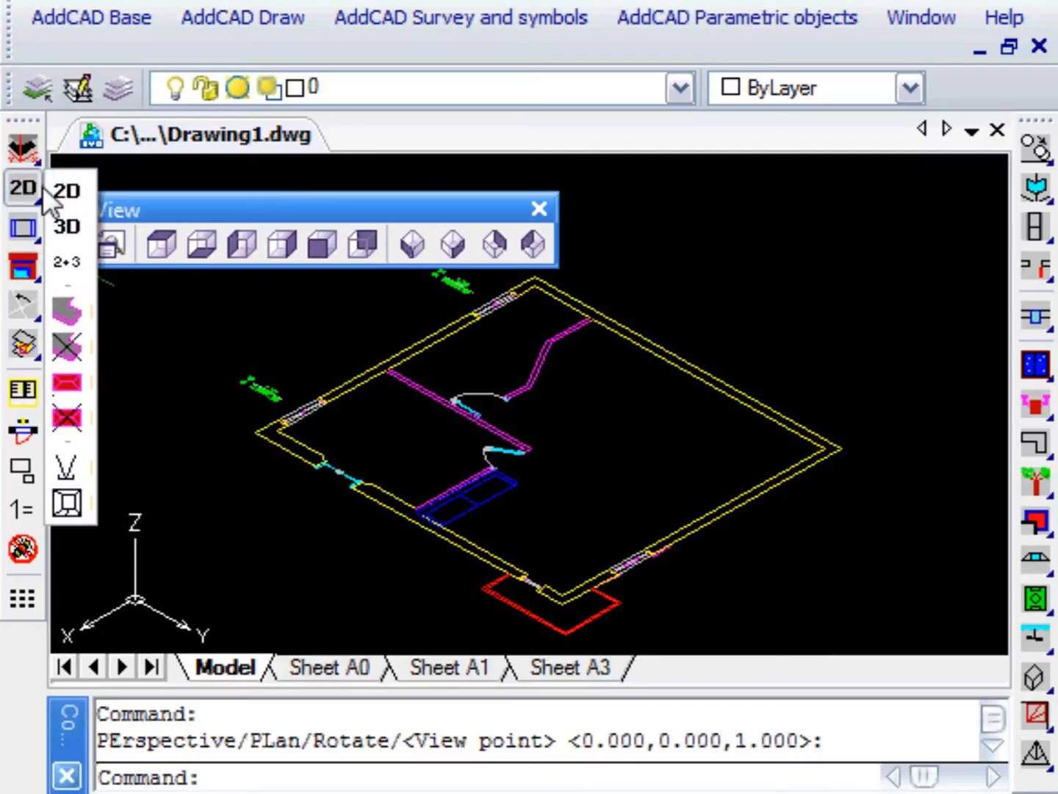
left_click(66, 262)
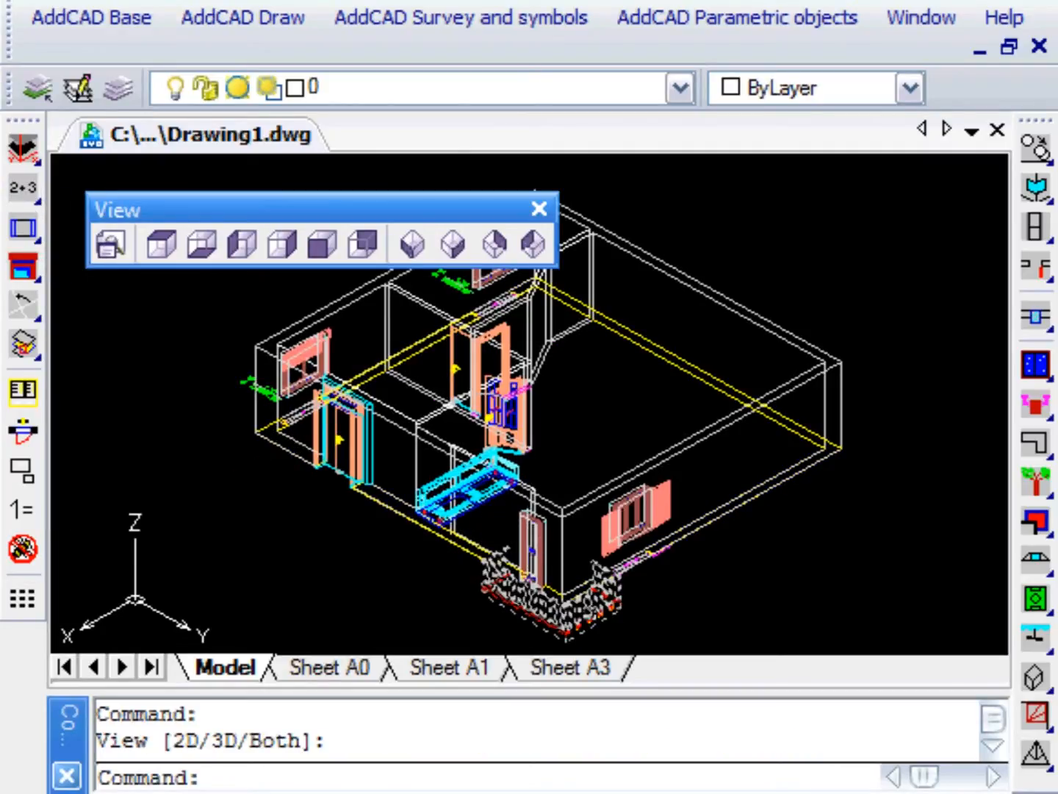
Step: Turn off the layer of the 3D walls by picking one of them
scroll(582, 615, "up", 2)
middle_click_drag(479, 479, 514, 467)
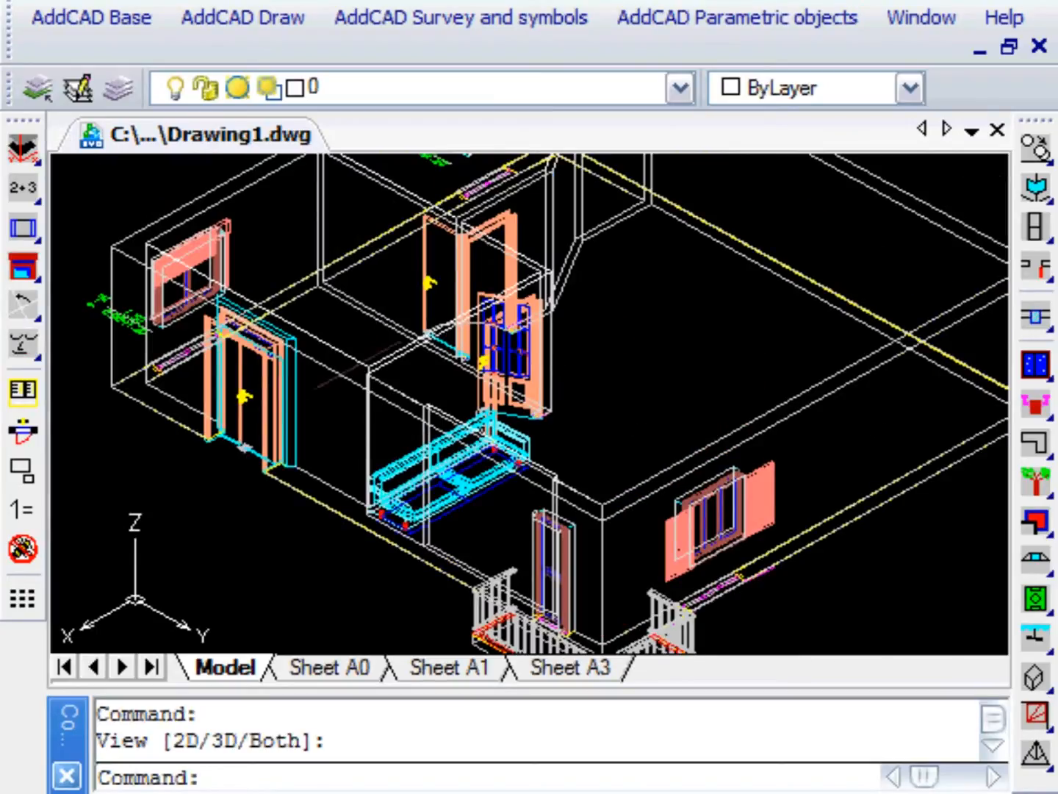
left_click(26, 342)
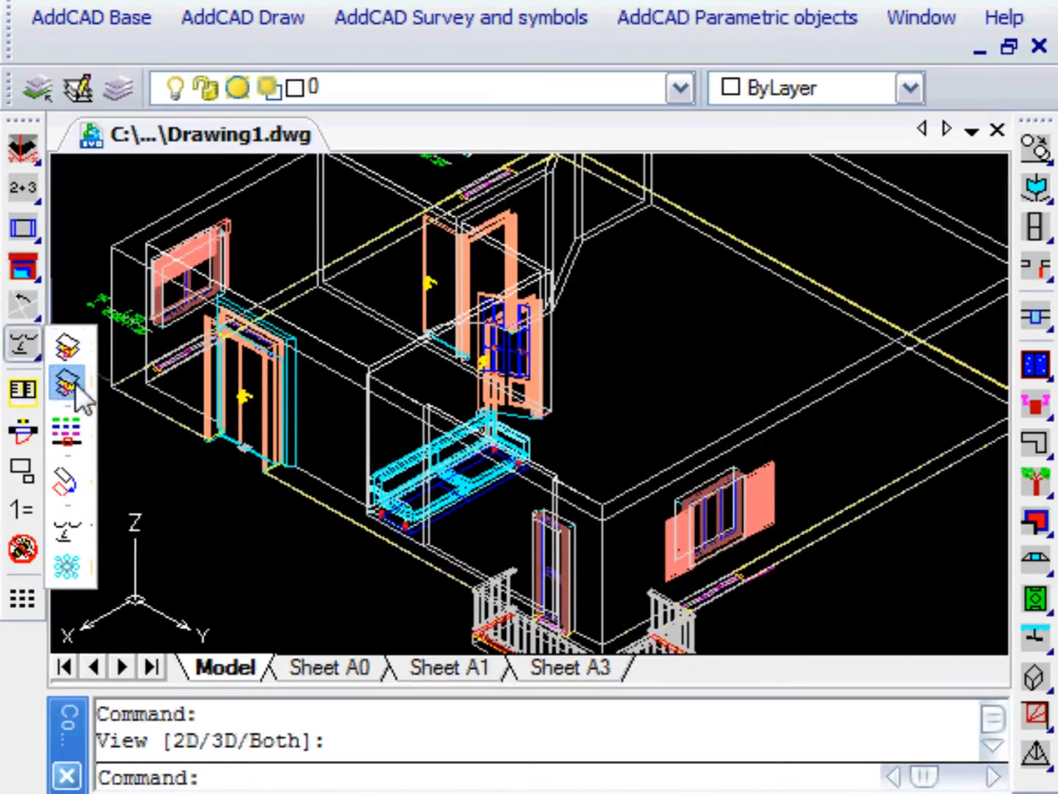
left_click(62, 527)
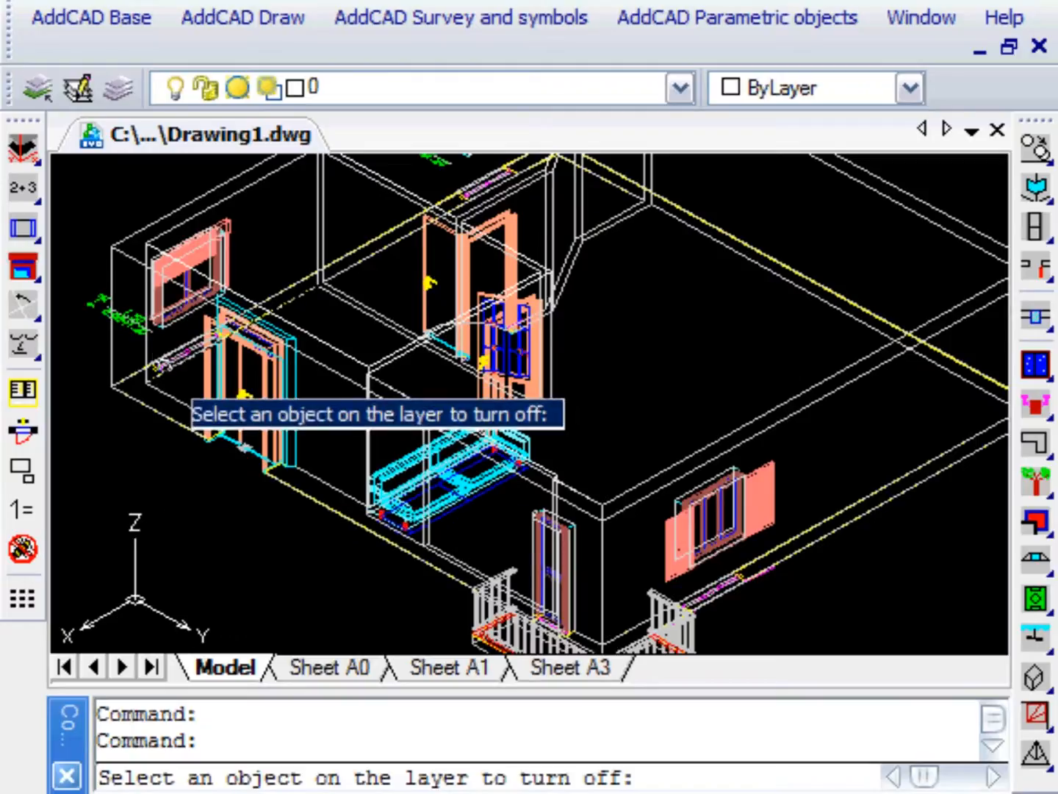
left_click(117, 258)
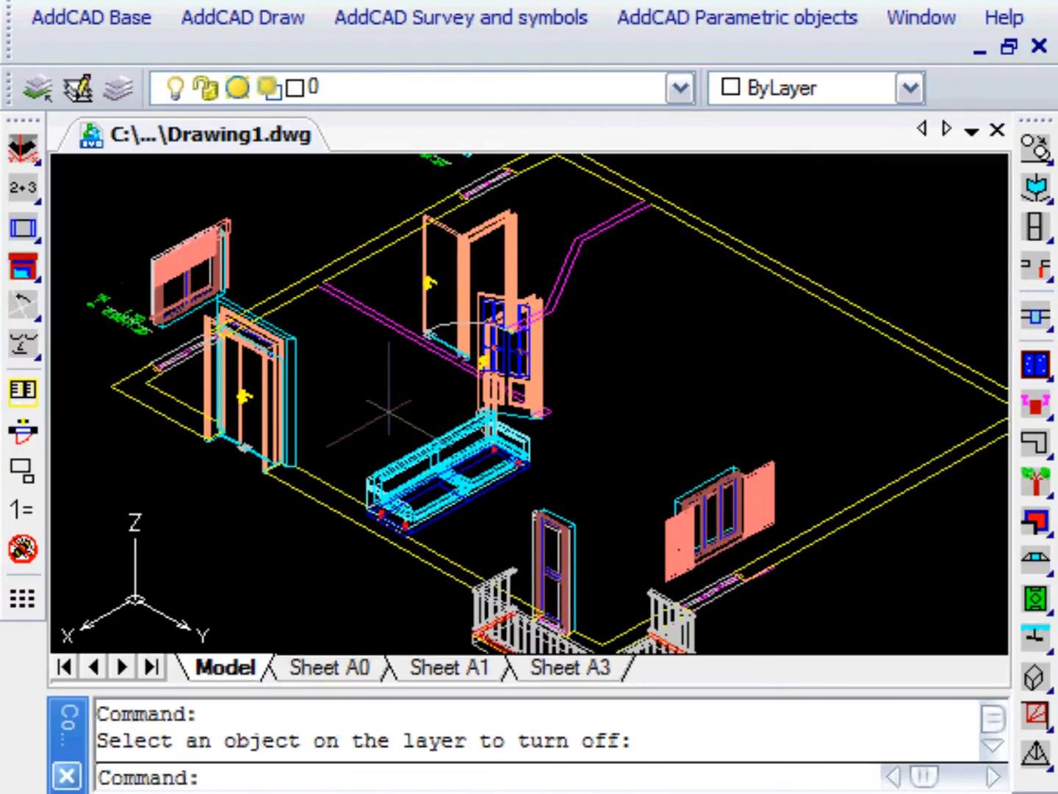
Step: Set the parametric sofa's number of sitting places to 3
scroll(598, 430, "up", 3)
middle_click_drag(625, 427, 775, 437)
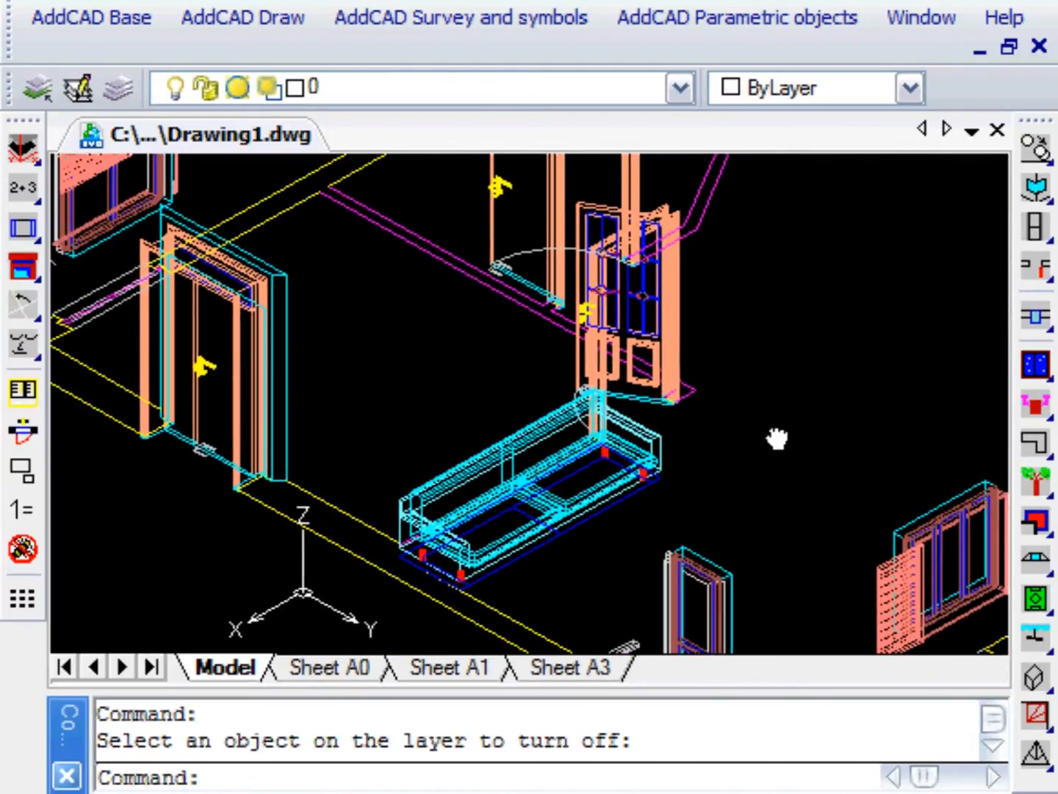
left_click(1041, 149)
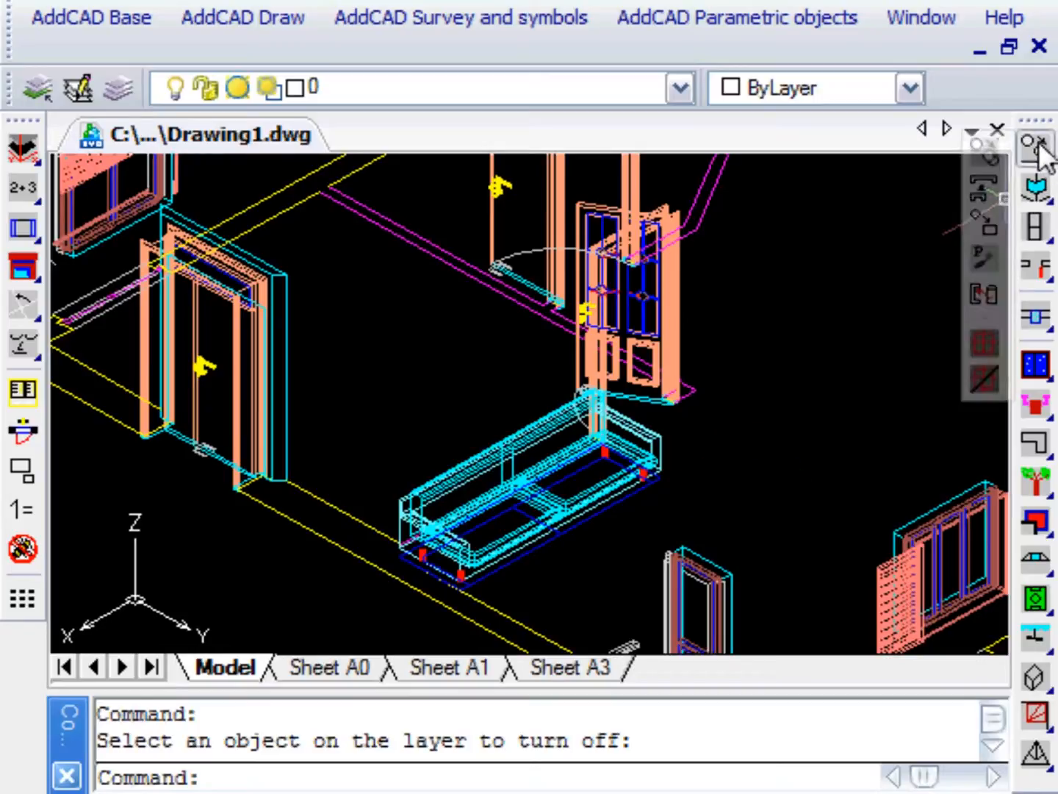
left_click(984, 186)
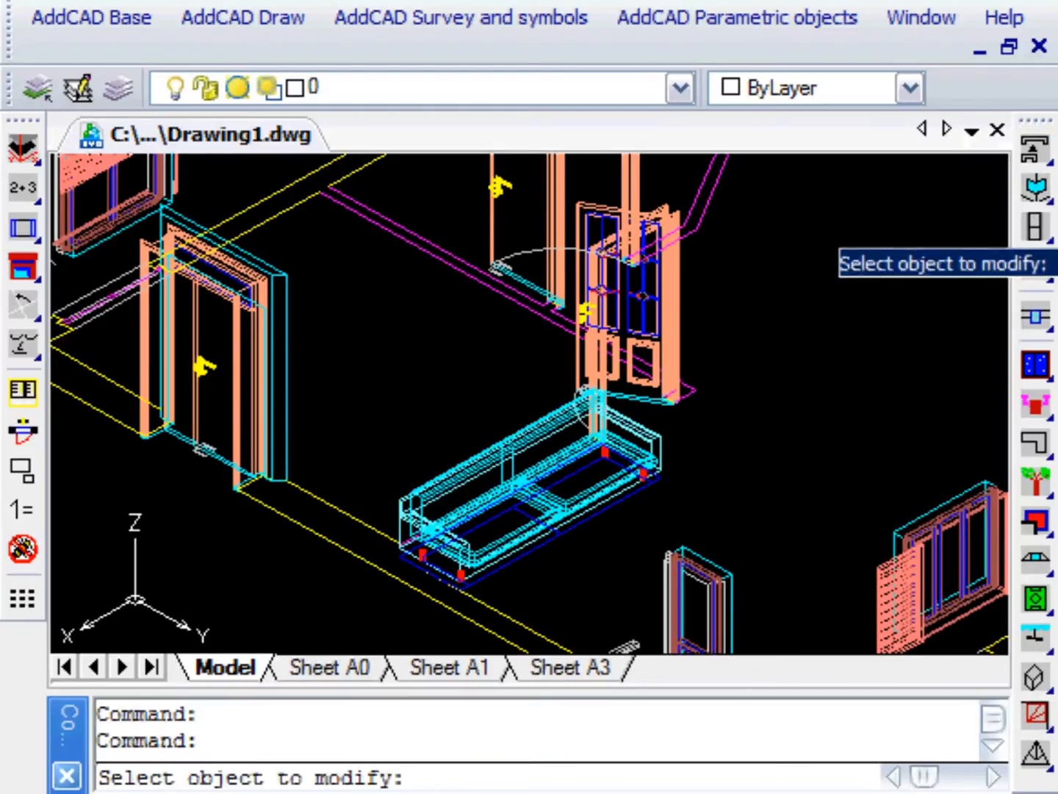
left_click(640, 478)
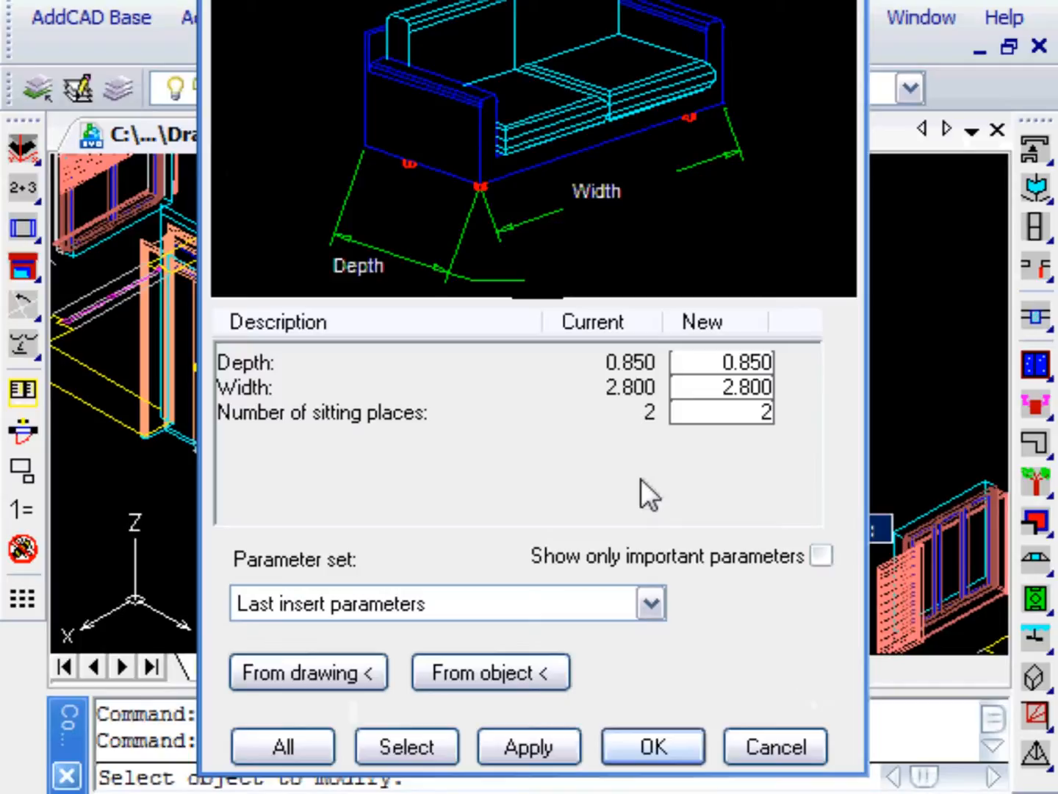
double_click(735, 412)
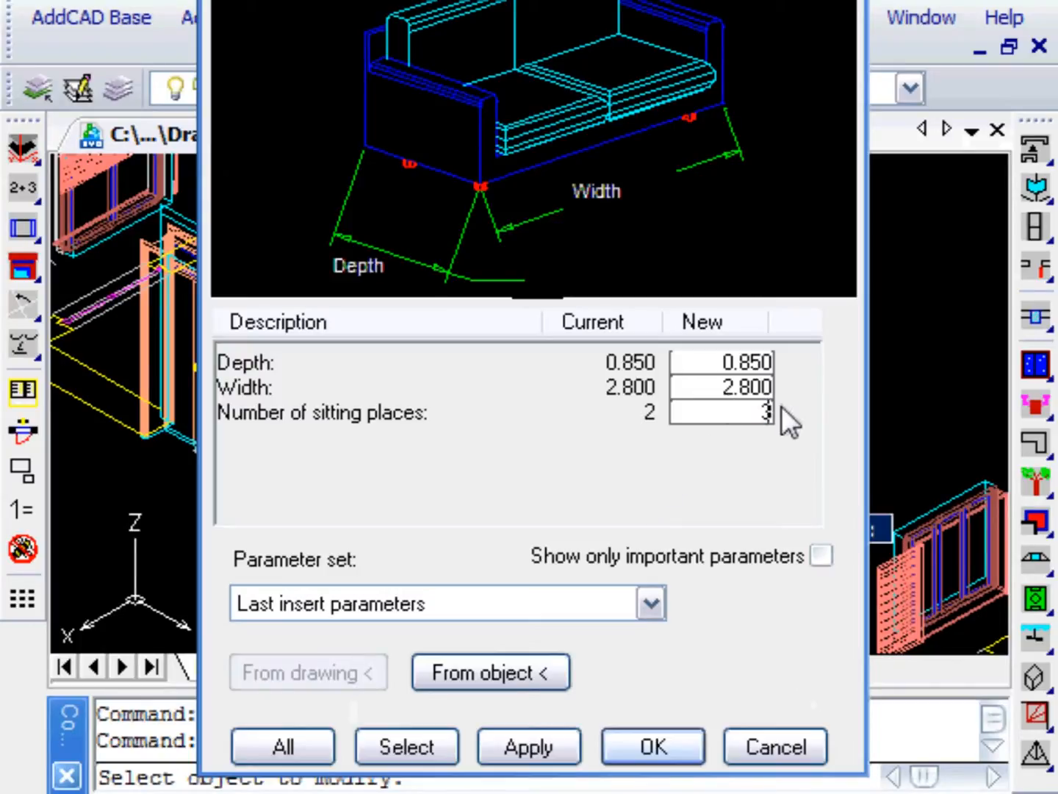
left_click(544, 746)
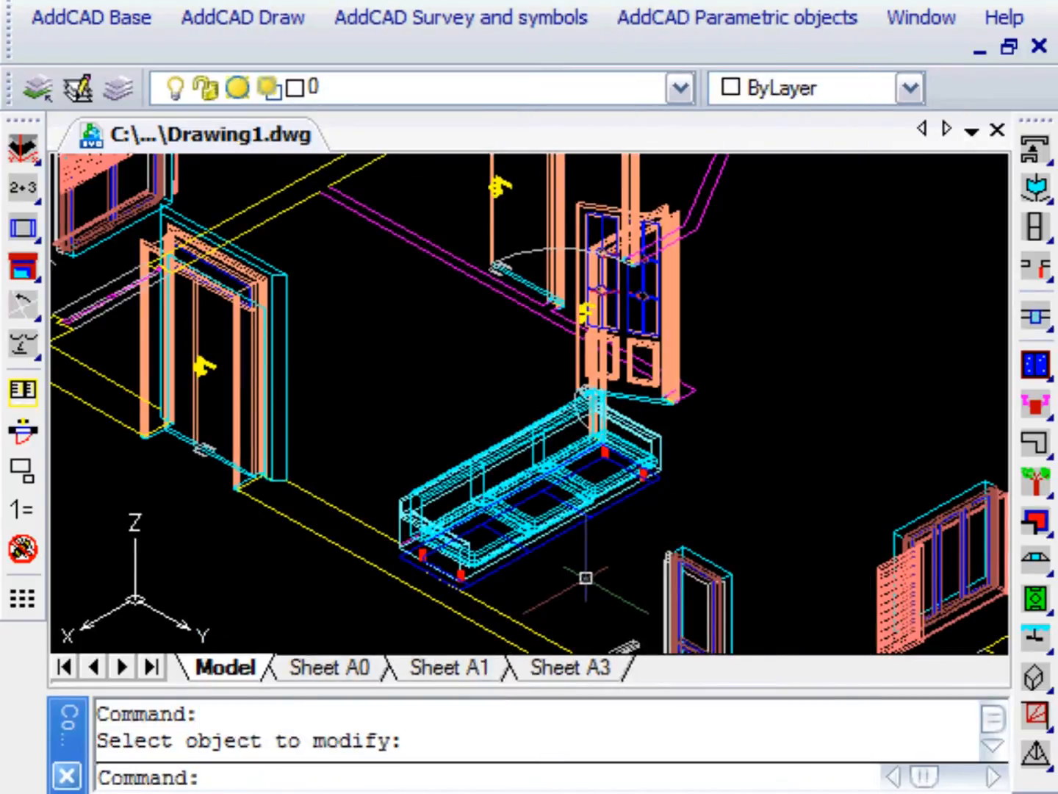
Step: Give the rolling-shutter window beside the entrance door the parameters of the other rolling-shutter window on that wall, and re-place it near the wall's corner
mouse_move(354, 420)
middle_mouse_down()
mouse_move(411, 362)
mouse_move(504, 585)
mouse_move(555, 665)
mouse_move(578, 656)
middle_mouse_up()
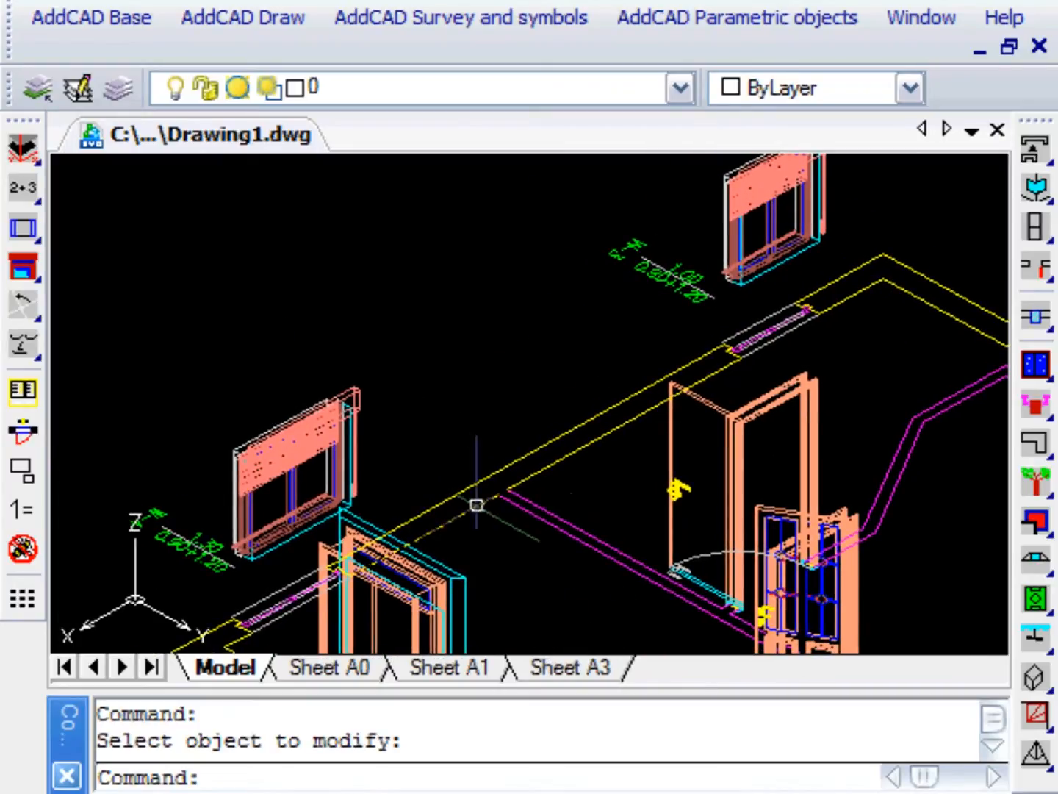
left_click(305, 456)
right_click(440, 408)
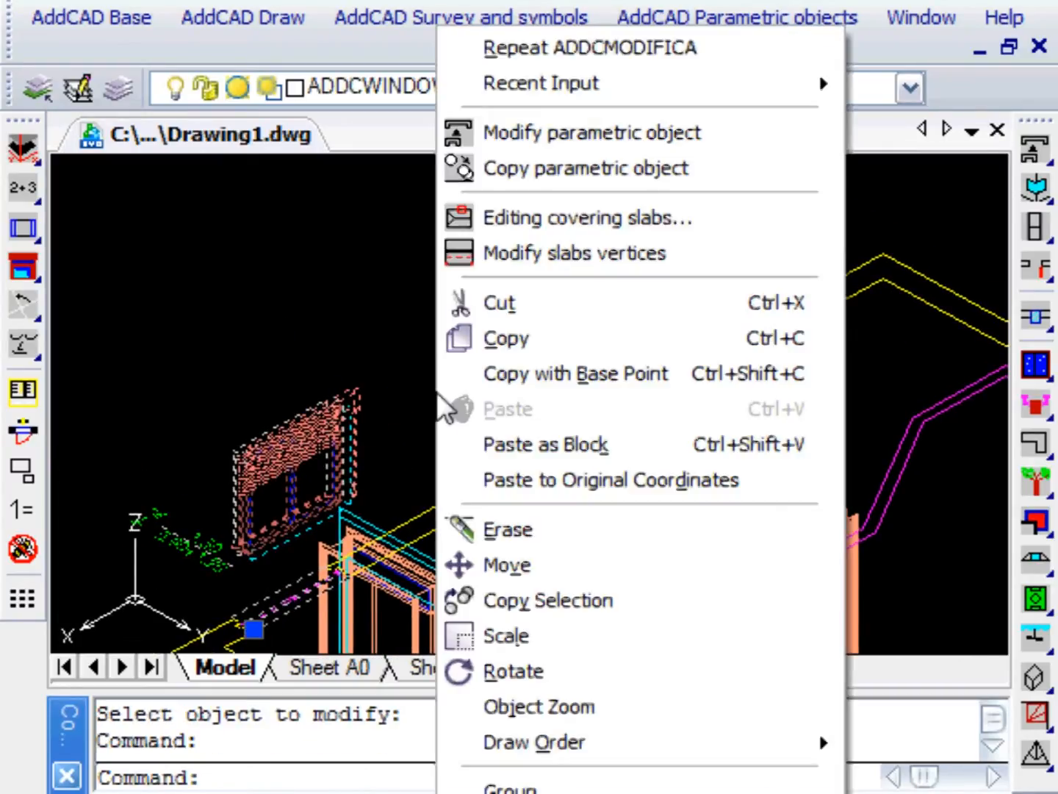
left_click(552, 135)
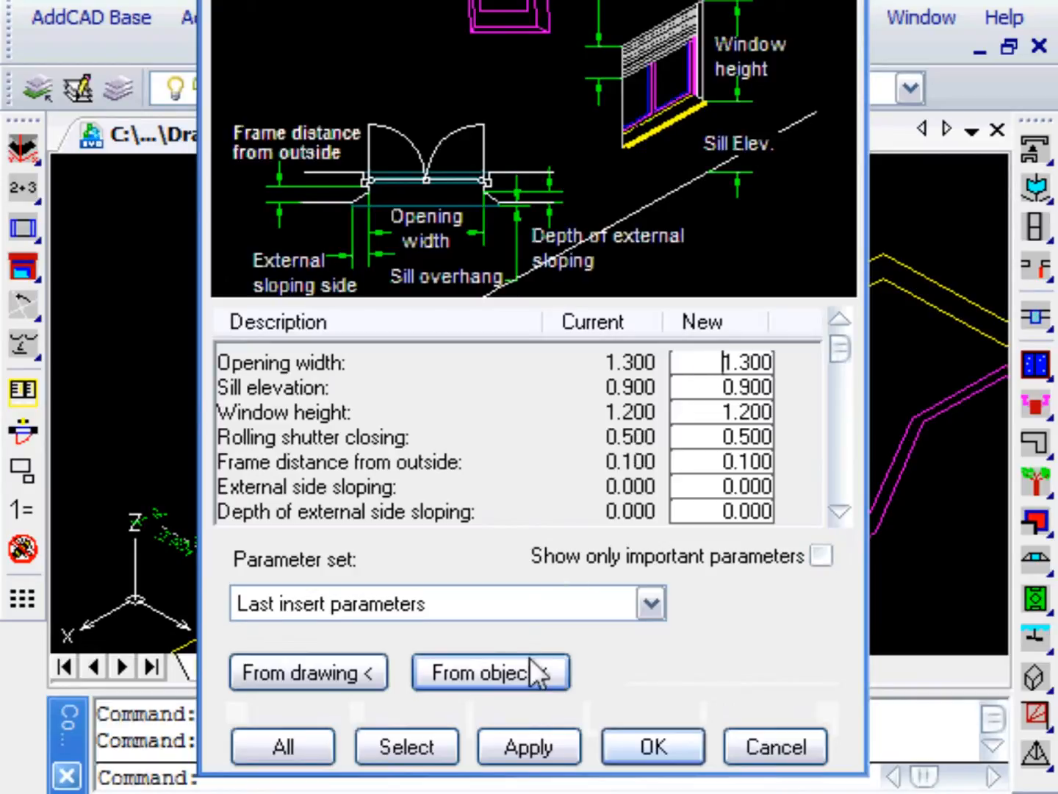
left_click(513, 676)
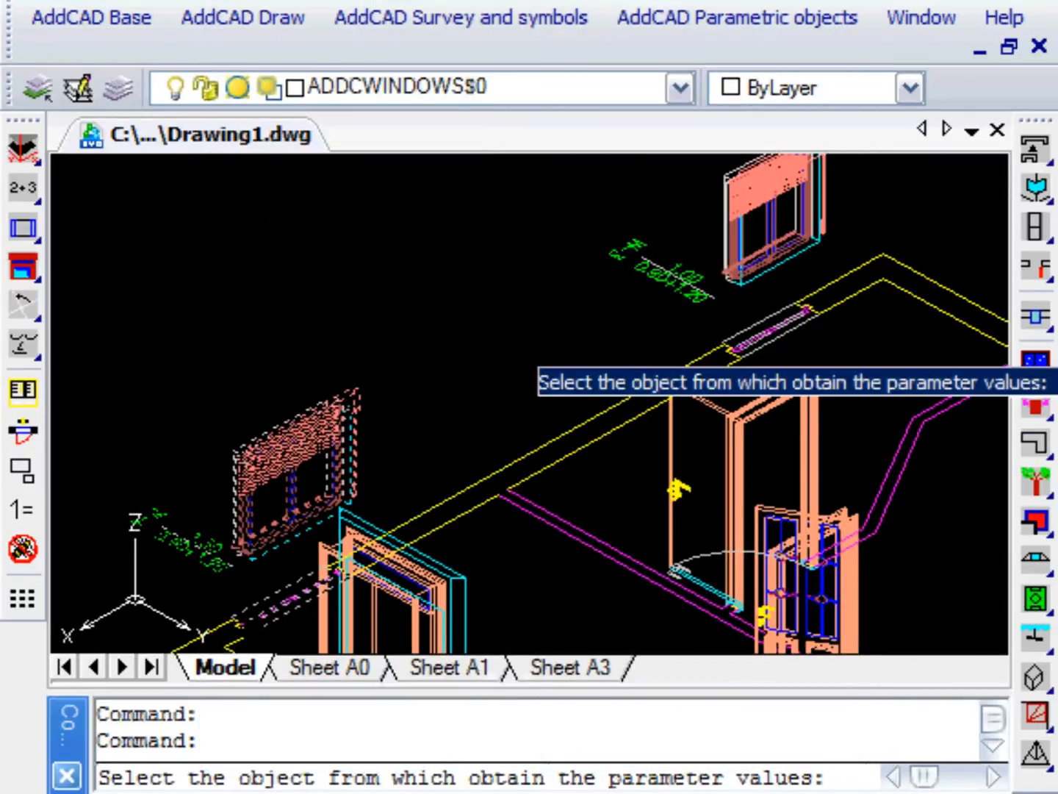
left_click(753, 267)
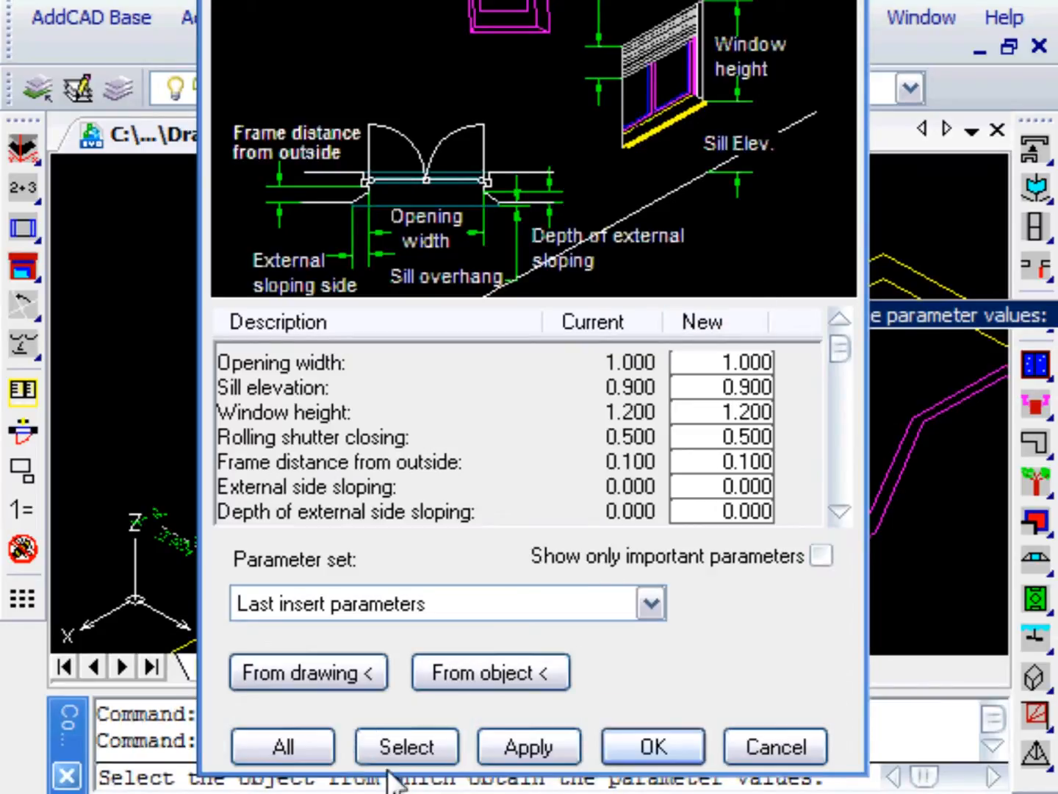
left_click(652, 748)
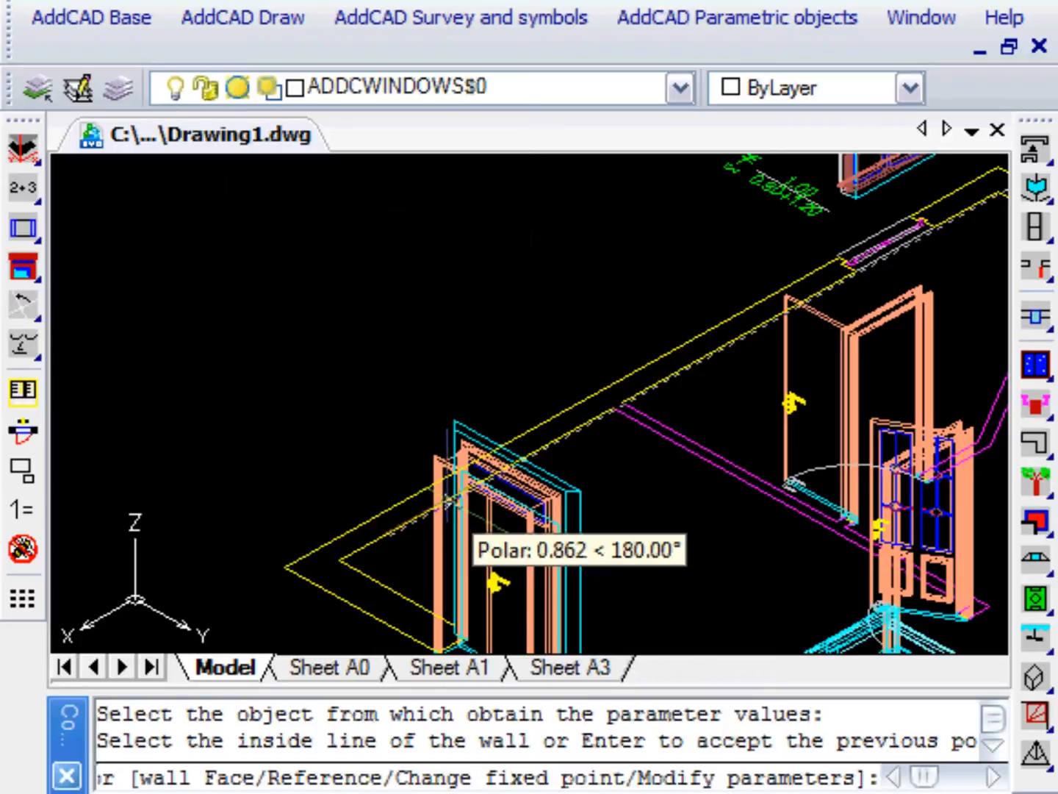
left_click(437, 507)
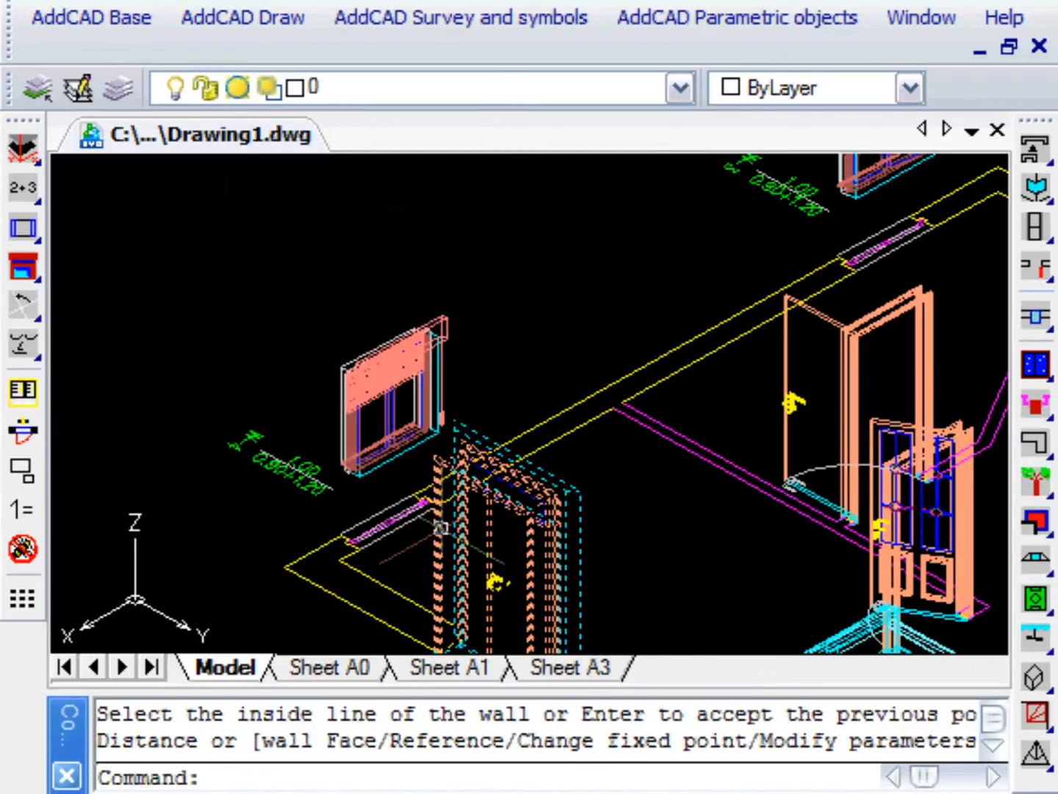
Step: Start replacing the rolling-shutter window farthest from the entrance door with the Shutter 2 glass window that has vertical-slat shutters and a sill
middle_click_drag(462, 565, 351, 665)
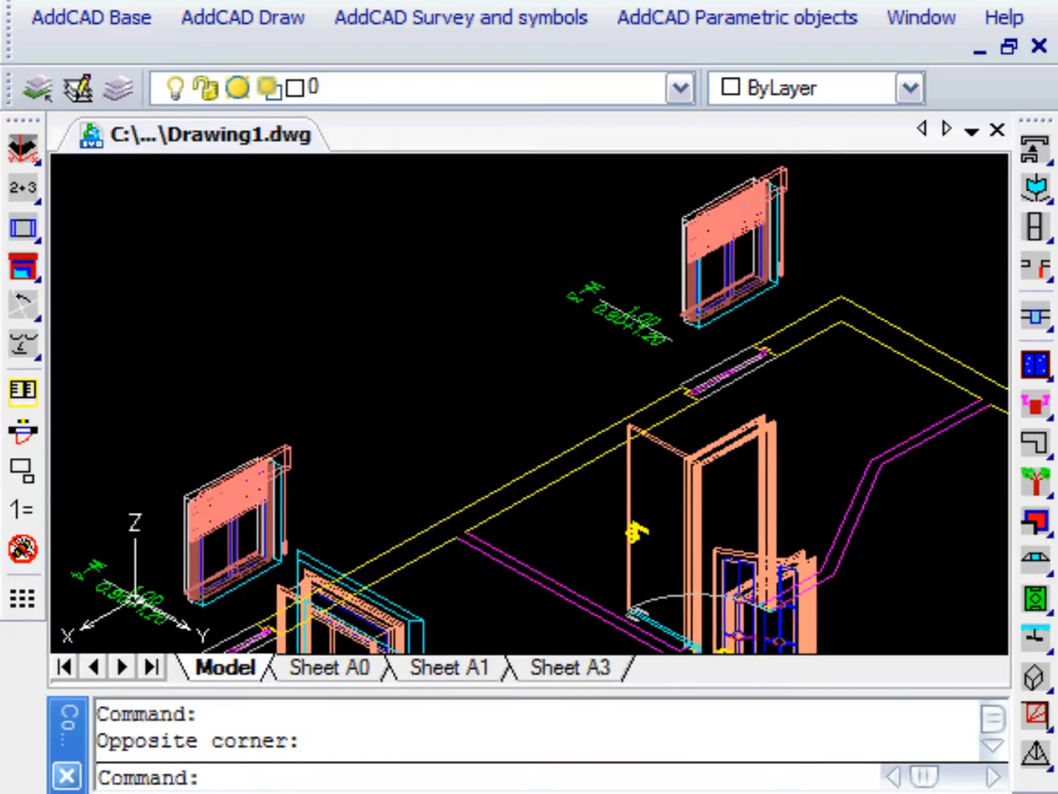
left_click_drag(1041, 234, 984, 334)
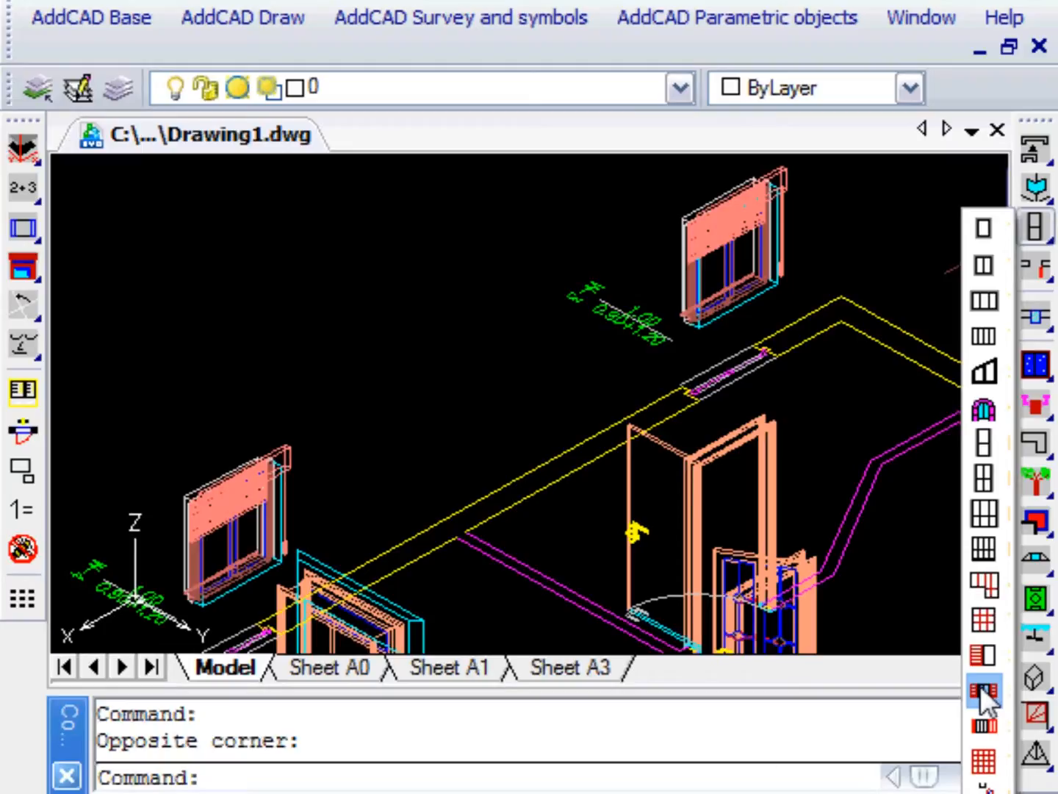
left_click_drag(981, 685, 980, 685)
left_click(828, 259)
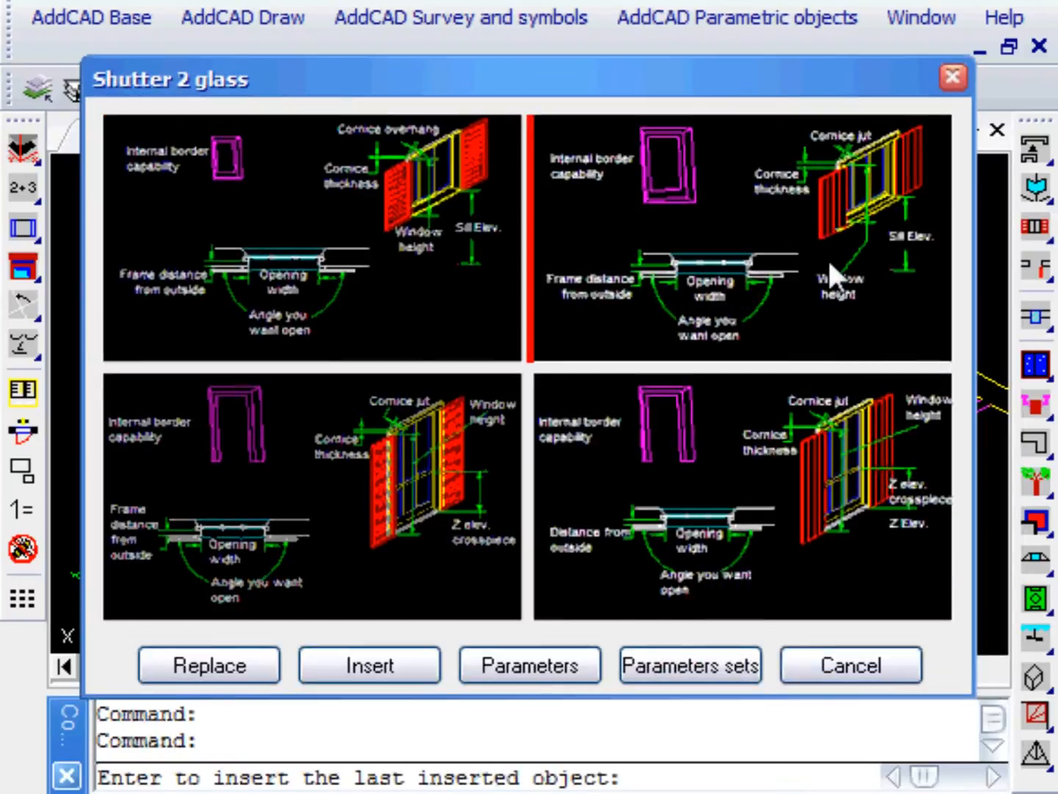
left_click(210, 664)
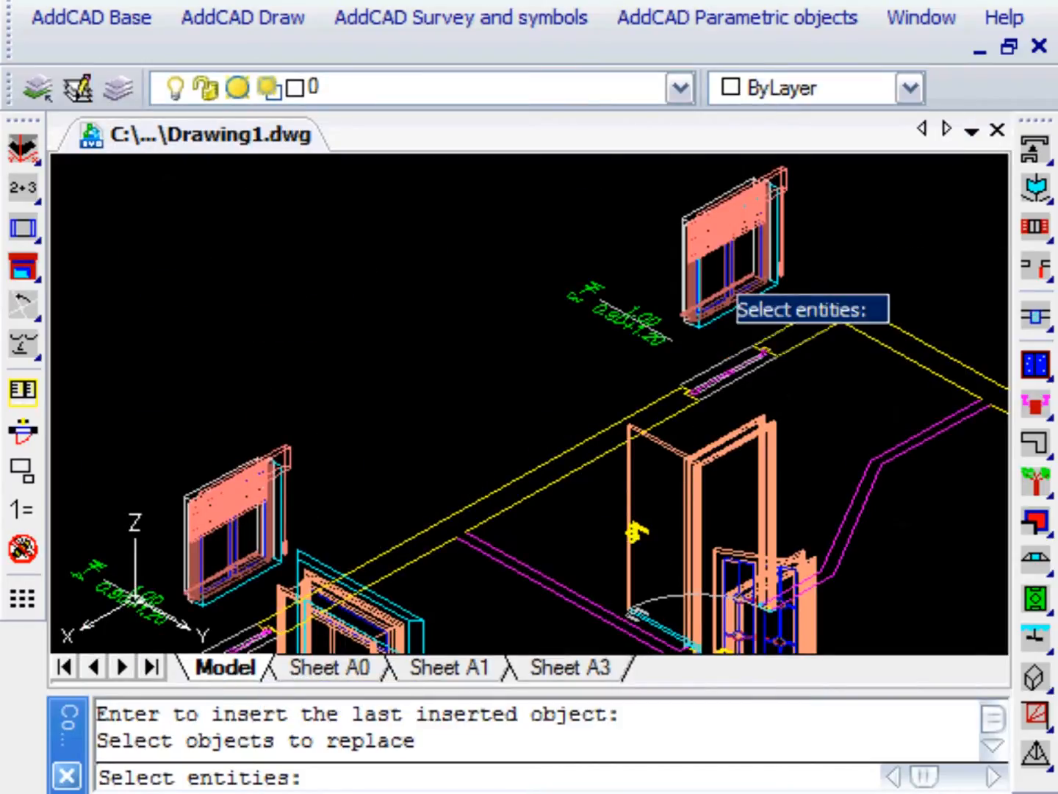
left_click(726, 249)
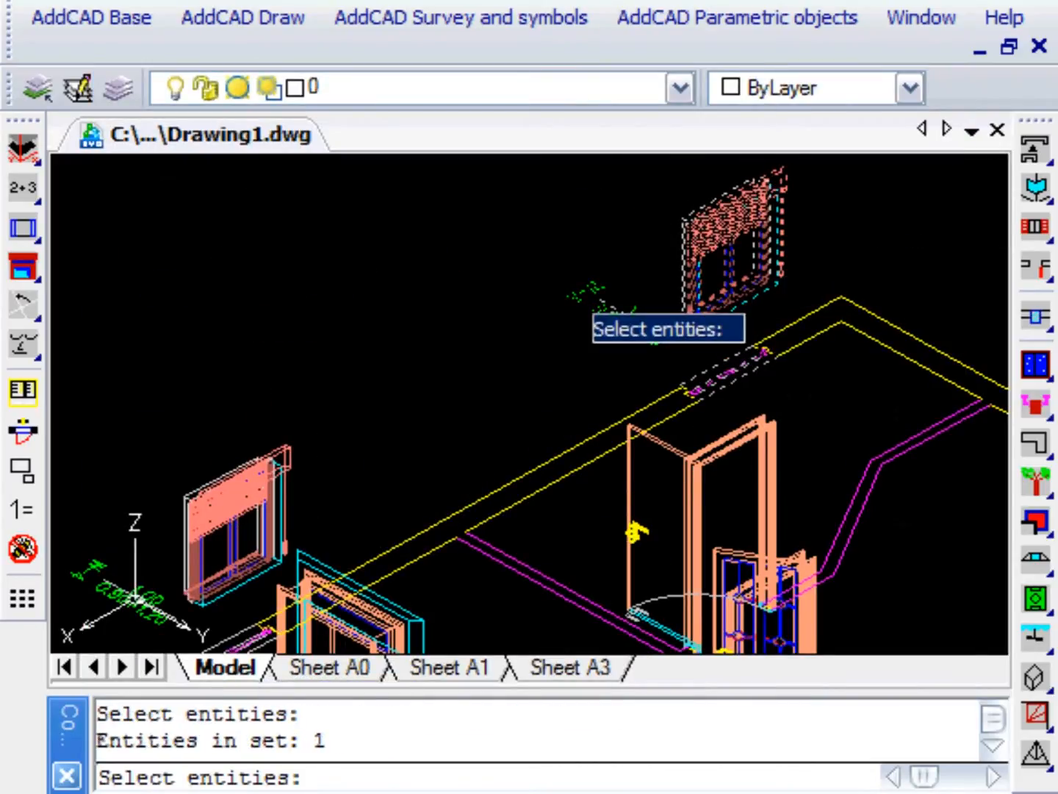
key("Return")
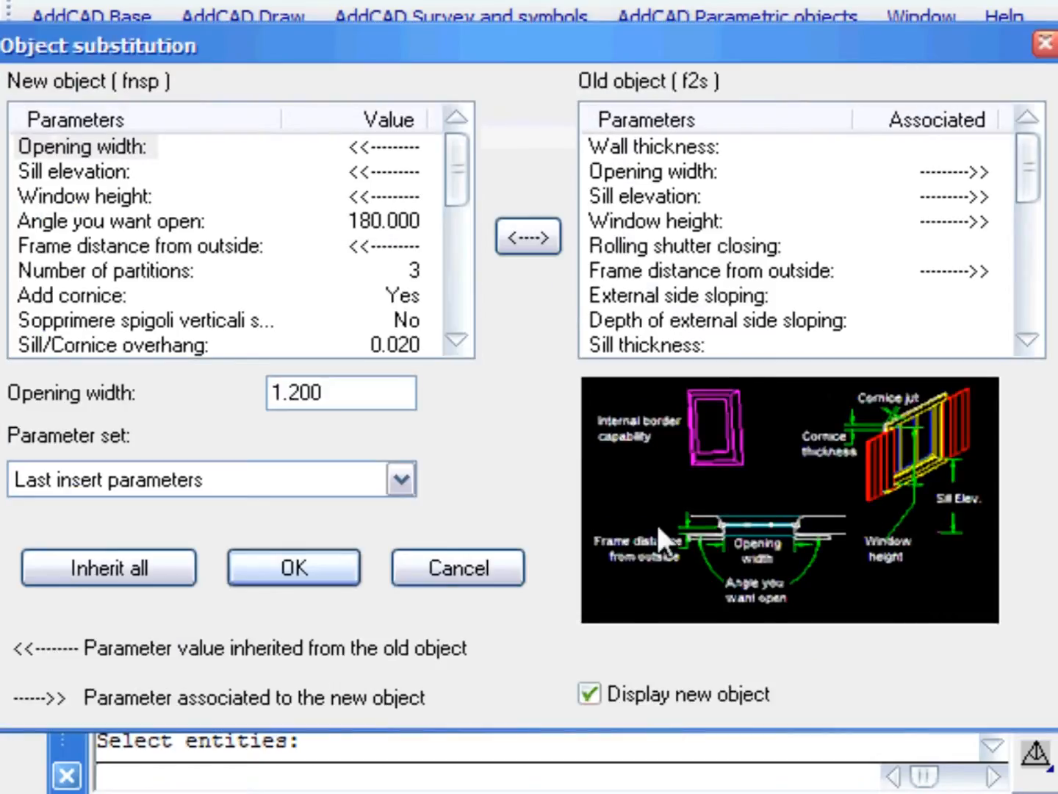
Step: Compare the old and new window previews, set the new window's opening width to 1.3, and complete the substitution
left_click(589, 693)
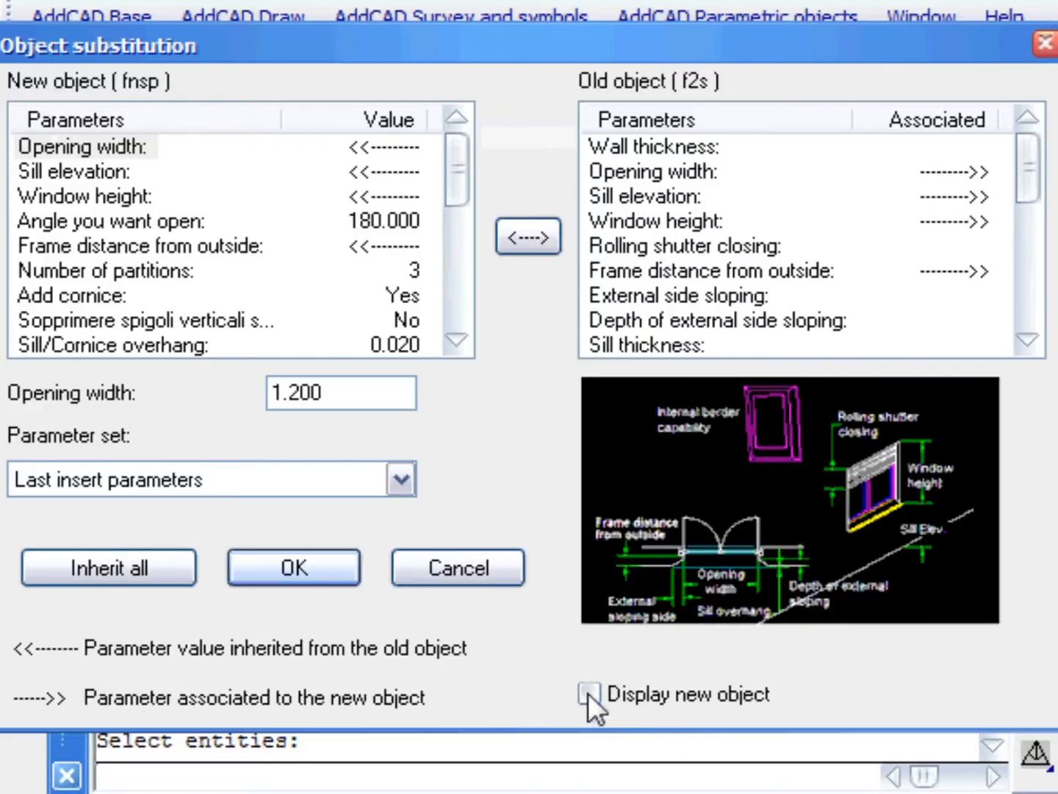
left_click(587, 693)
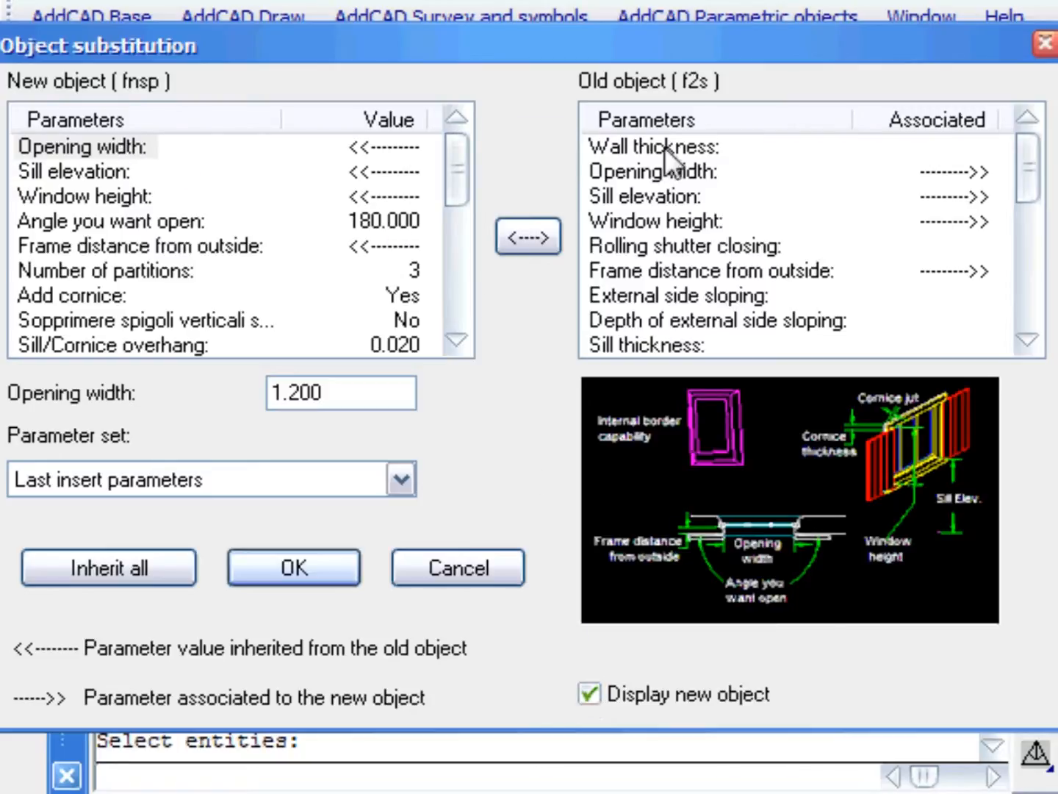
left_click(120, 152)
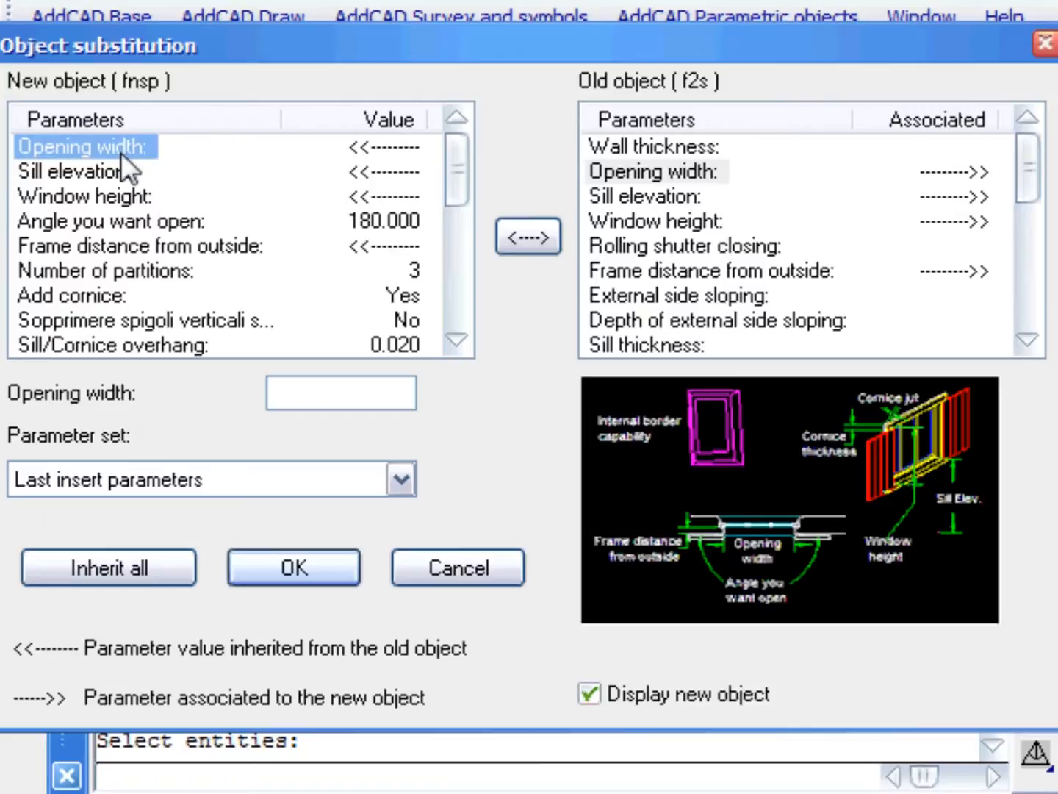
left_click(322, 395)
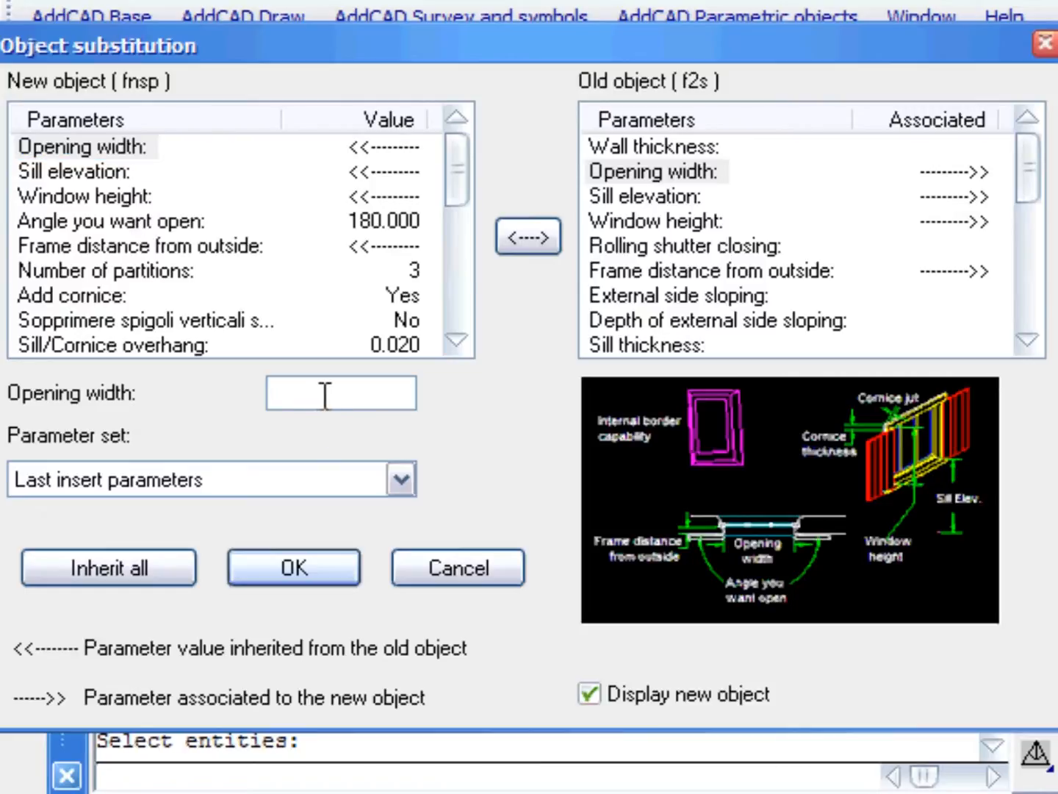
type("1.3")
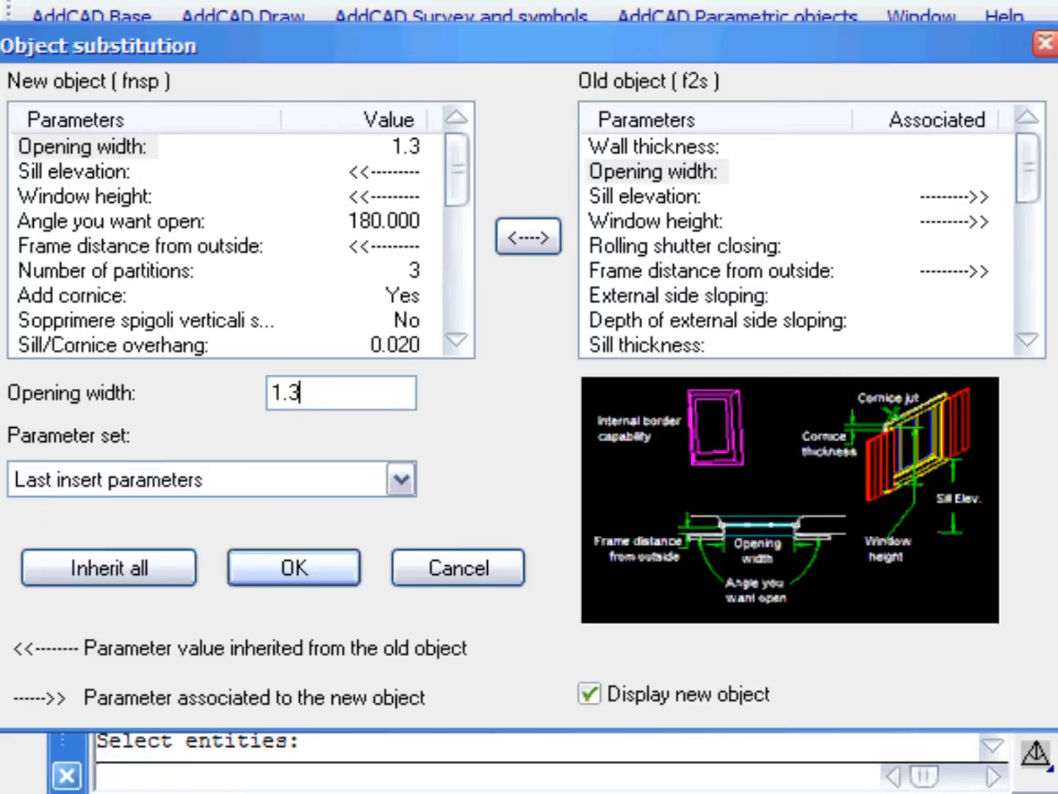
left_click(294, 573)
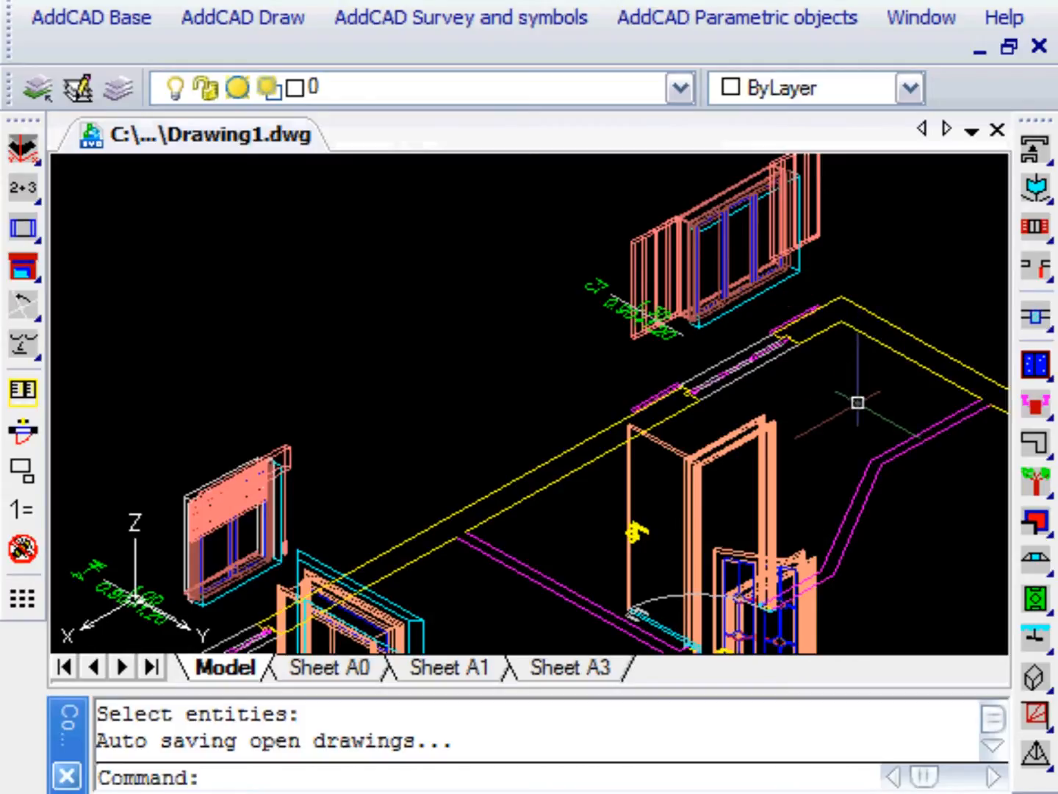
Step: Start replacing the glazed interior door behind the sofa with the solid arched door hinged on the left
middle_click_drag(856, 401, 852, 307)
left_click(1036, 268)
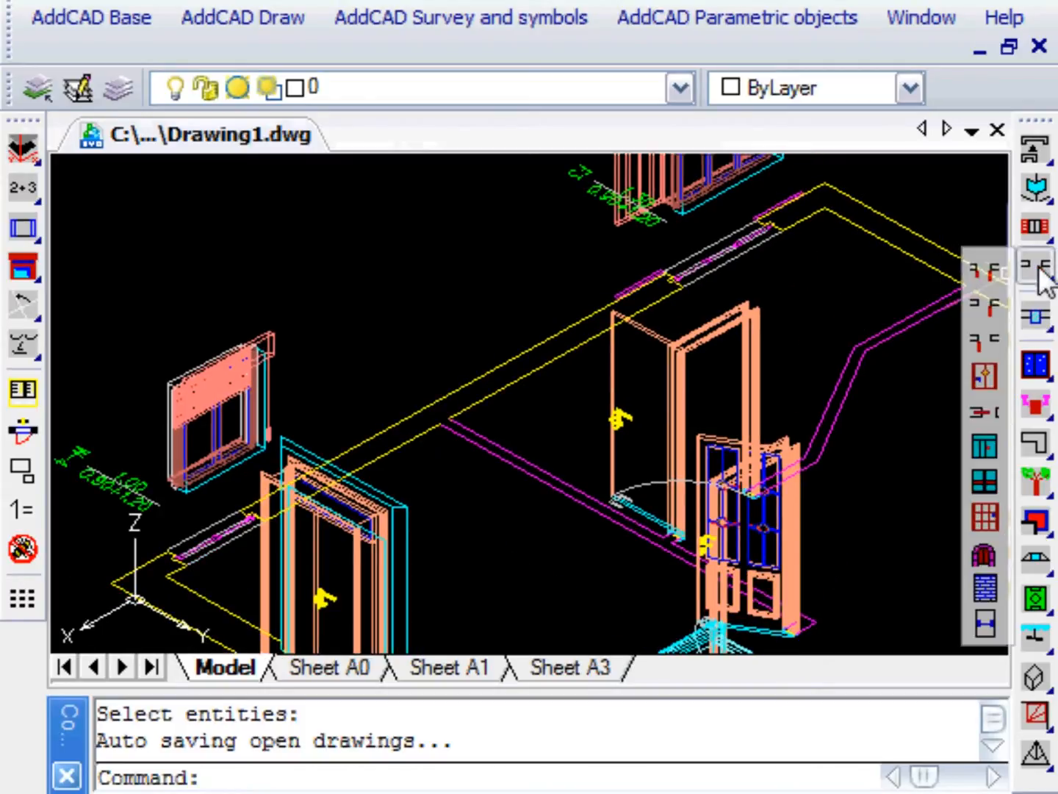
left_click(983, 334)
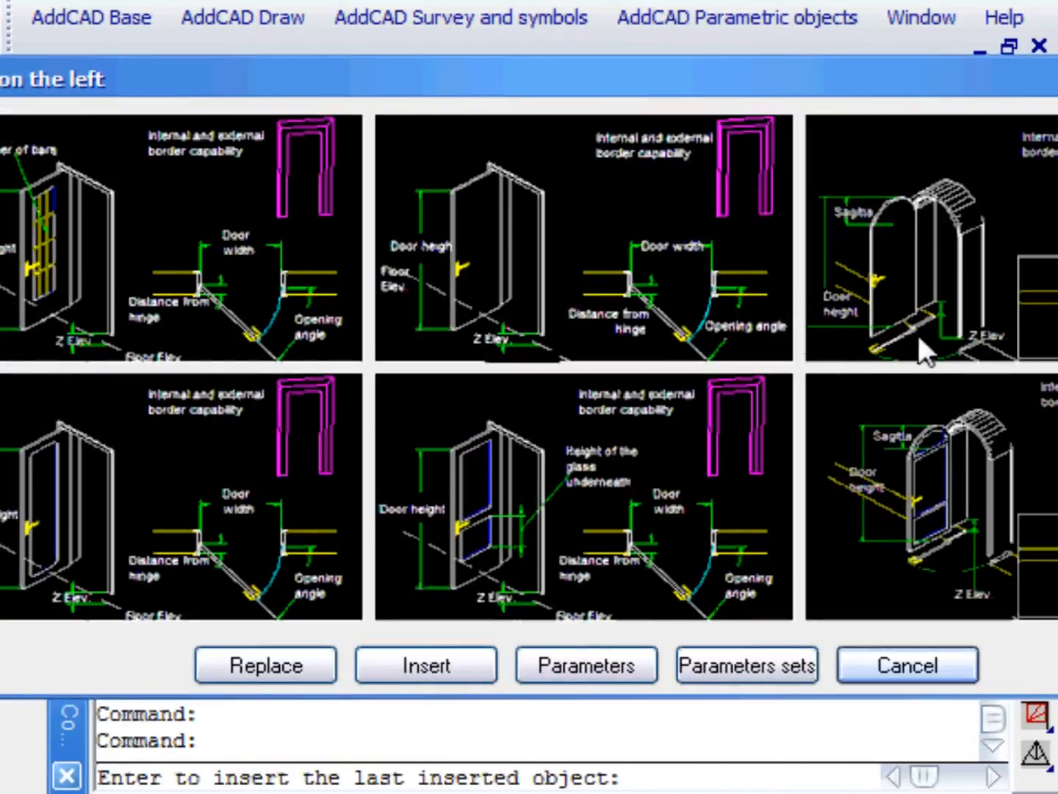
left_click(923, 247)
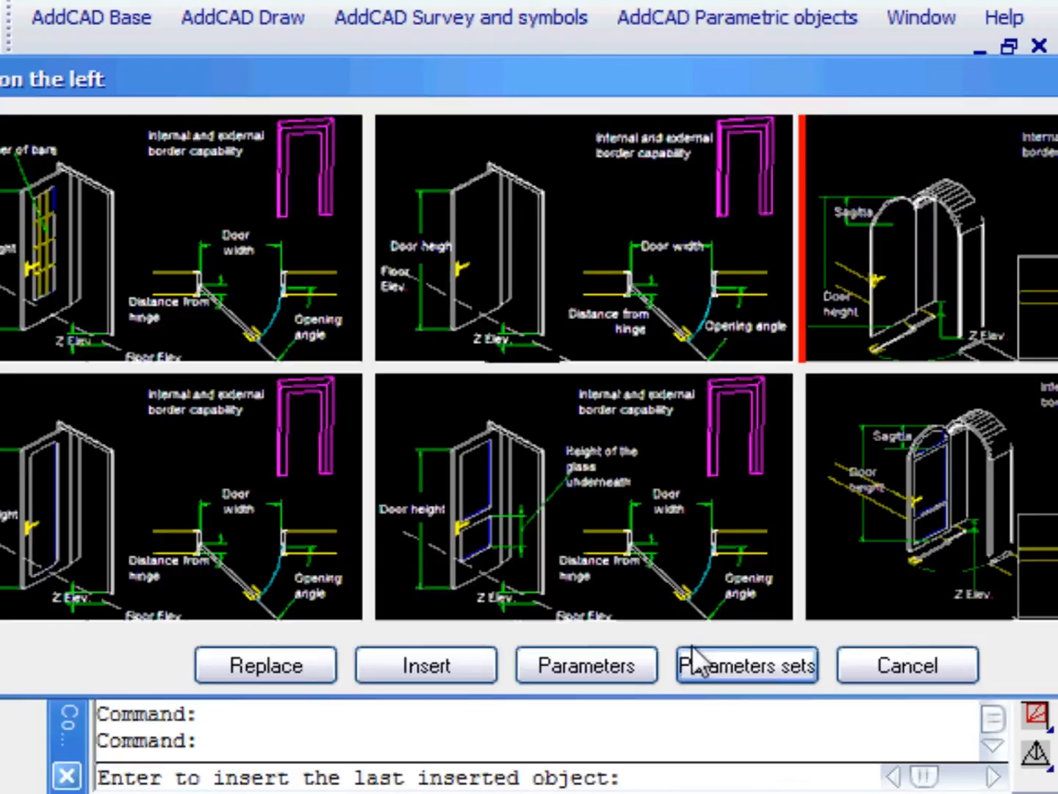
left_click(252, 658)
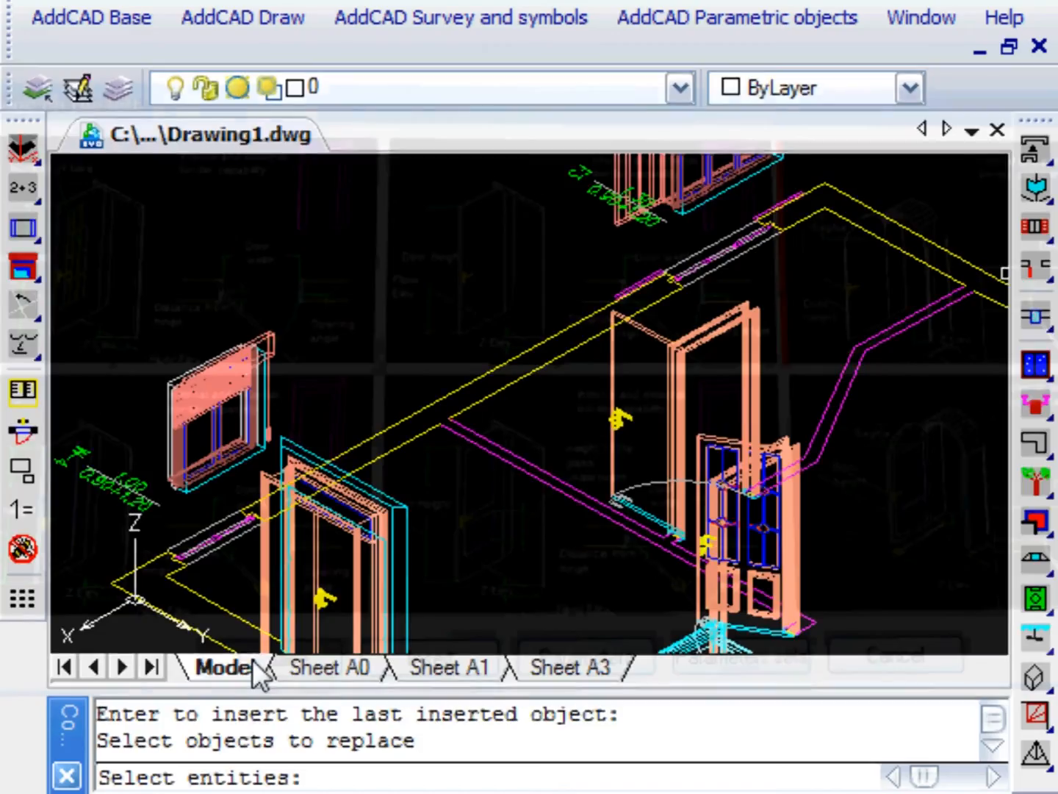
left_click(792, 563)
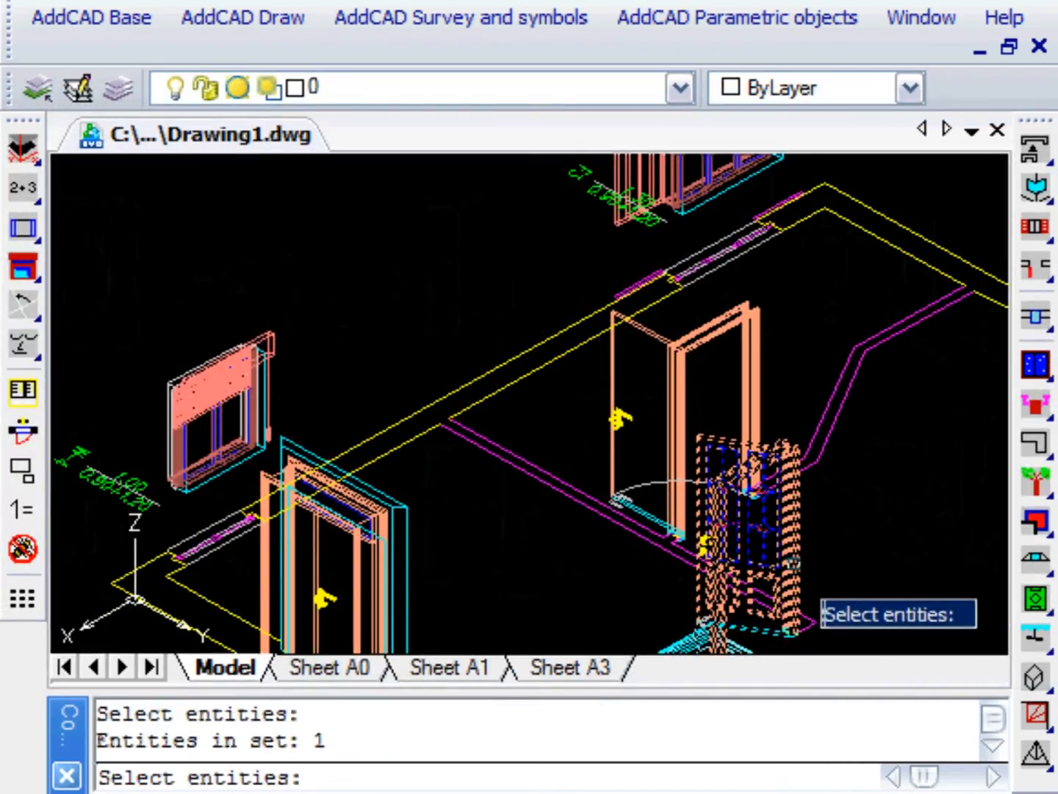
key("Return")
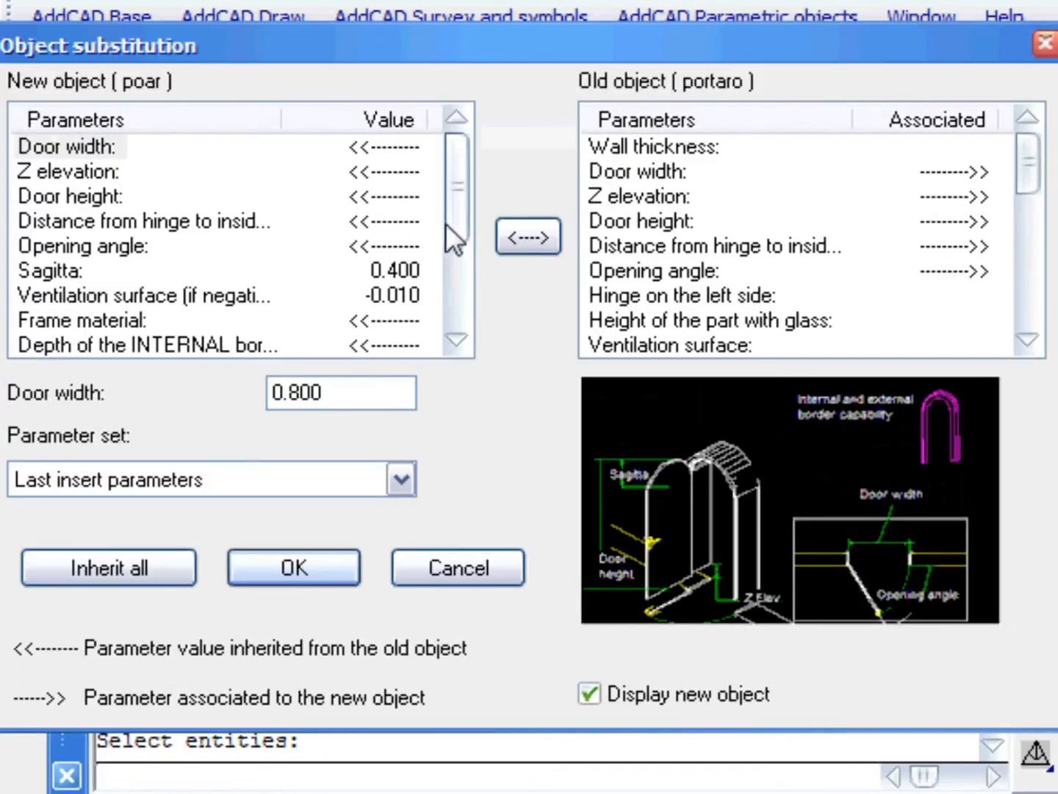
Step: Set the arched door's opening angle to 0 and complete the substitution
left_click(101, 248)
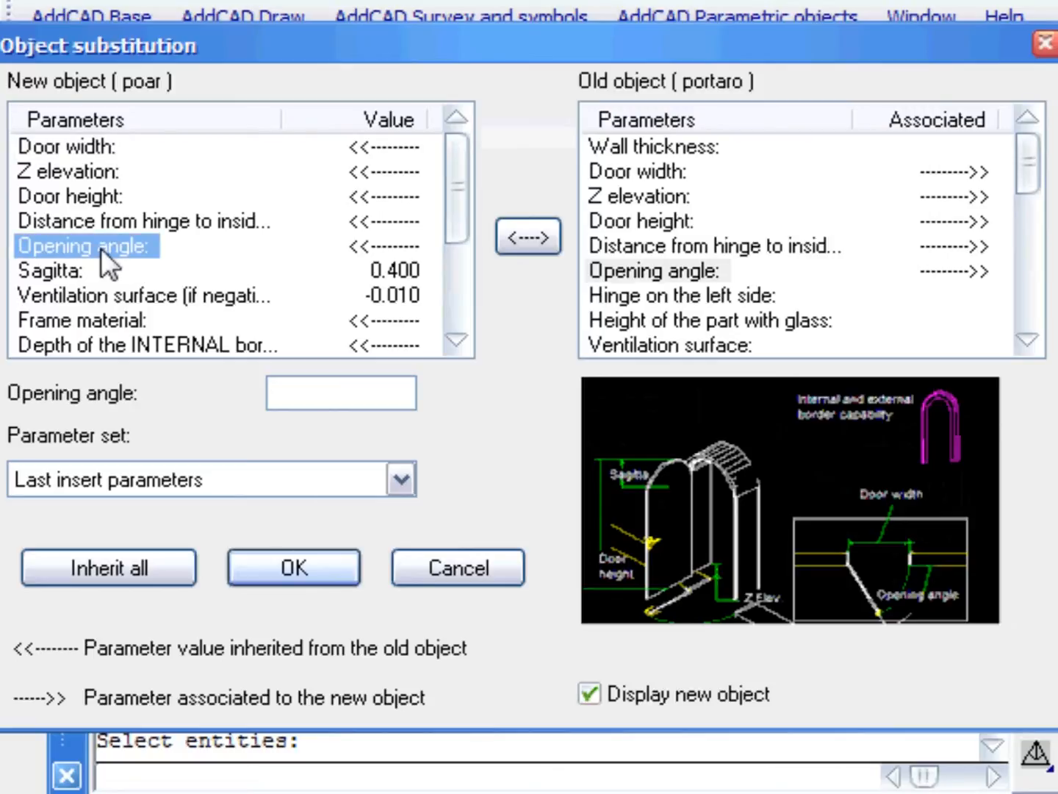
left_click(343, 393)
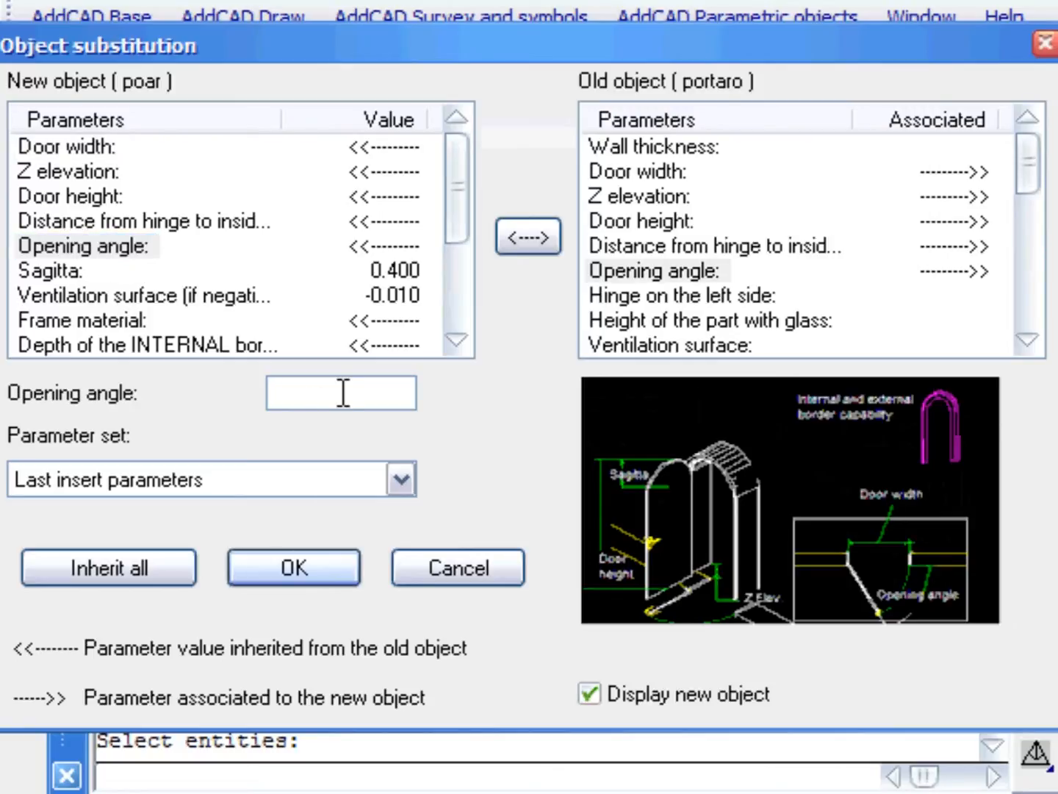
type("0")
left_click(297, 572)
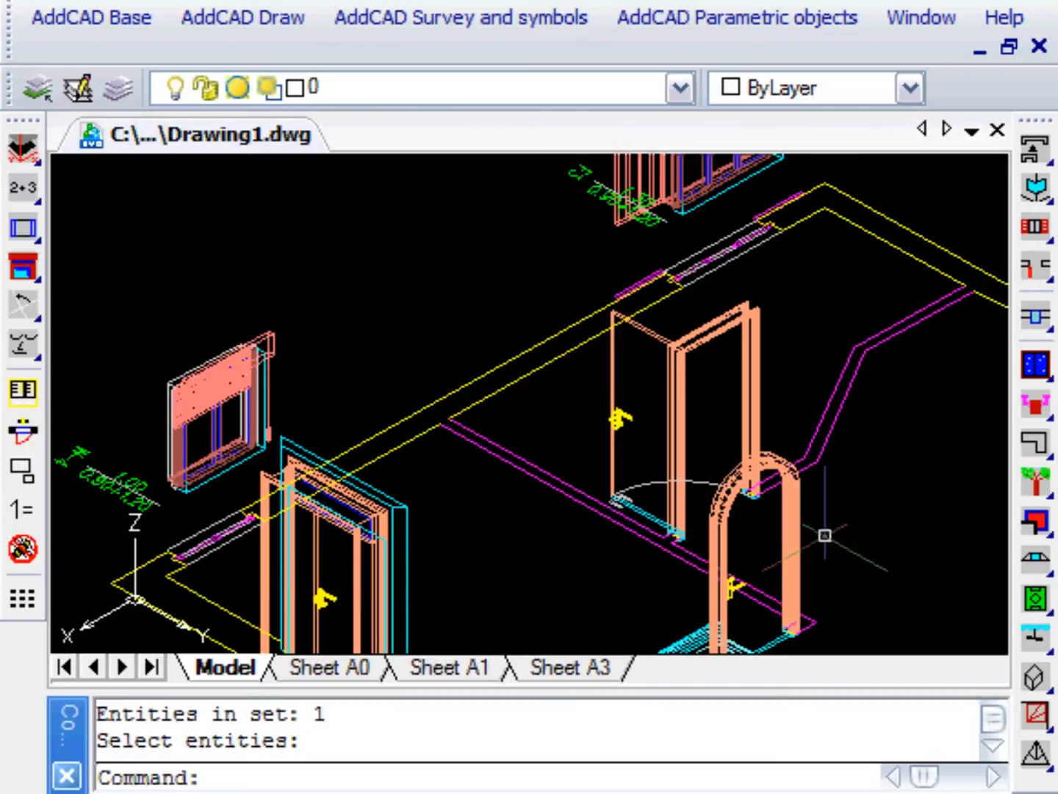
Step: Copy only the Opening width parameter from the vertical-slat shutter window to the rolling-shutter window nearest the entrance door
mouse_move(810, 253)
middle_mouse_down()
mouse_move(830, 288)
mouse_move(881, 327)
middle_mouse_up()
left_click(1035, 152)
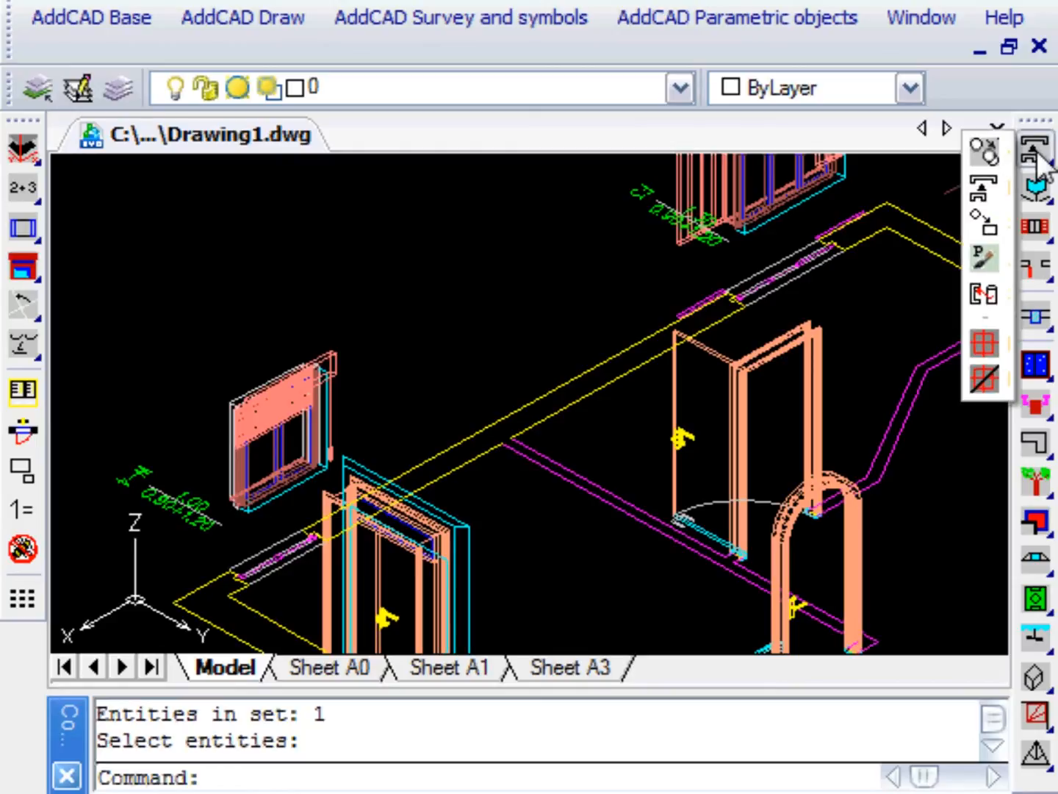
left_click(983, 257)
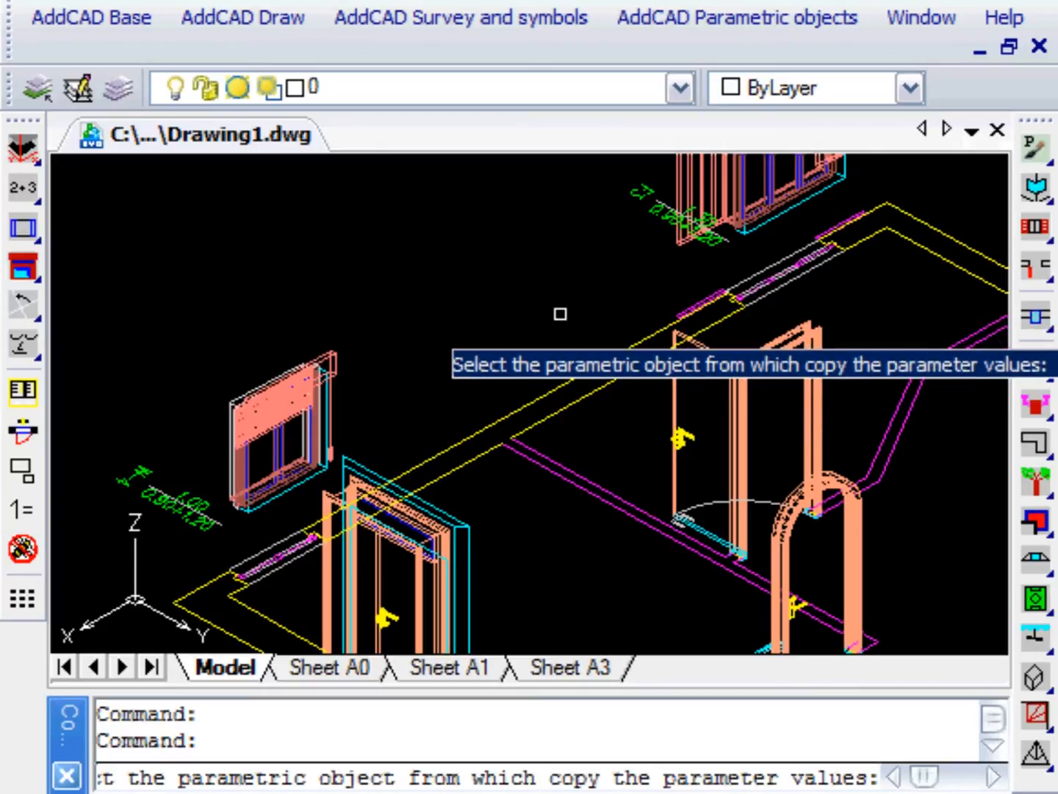
left_click(770, 214)
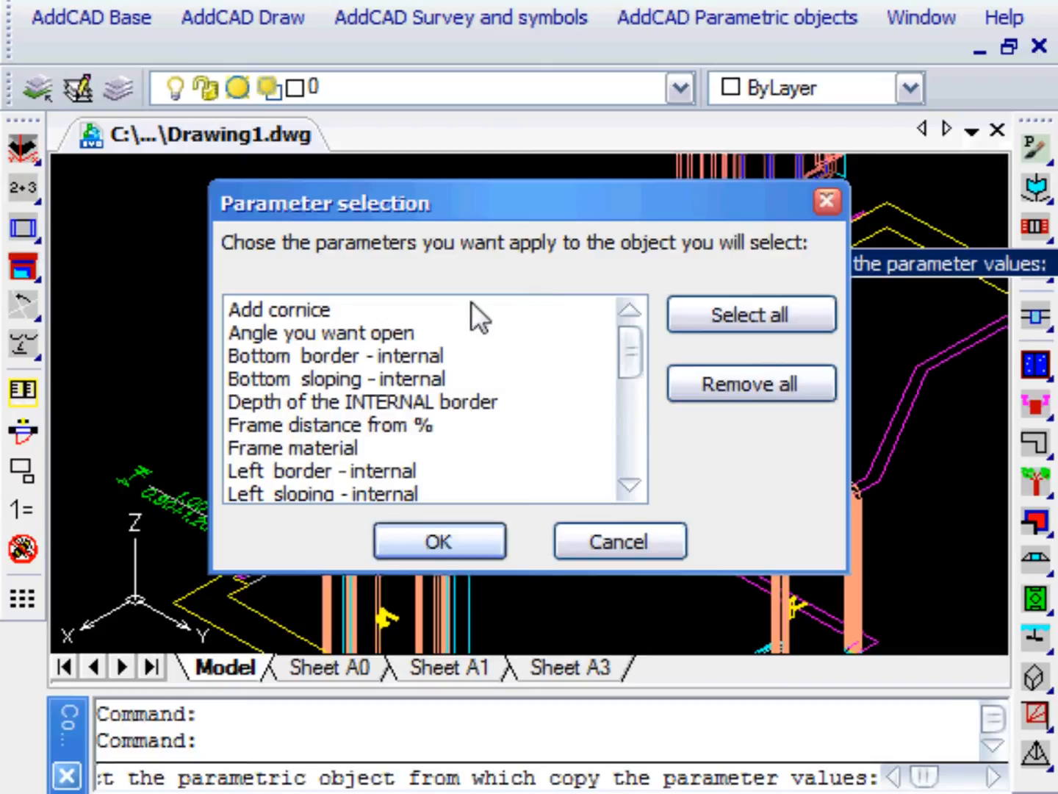
mouse_move(628, 349)
left_mouse_down()
mouse_move(635, 399)
mouse_move(640, 329)
mouse_move(635, 369)
left_mouse_up()
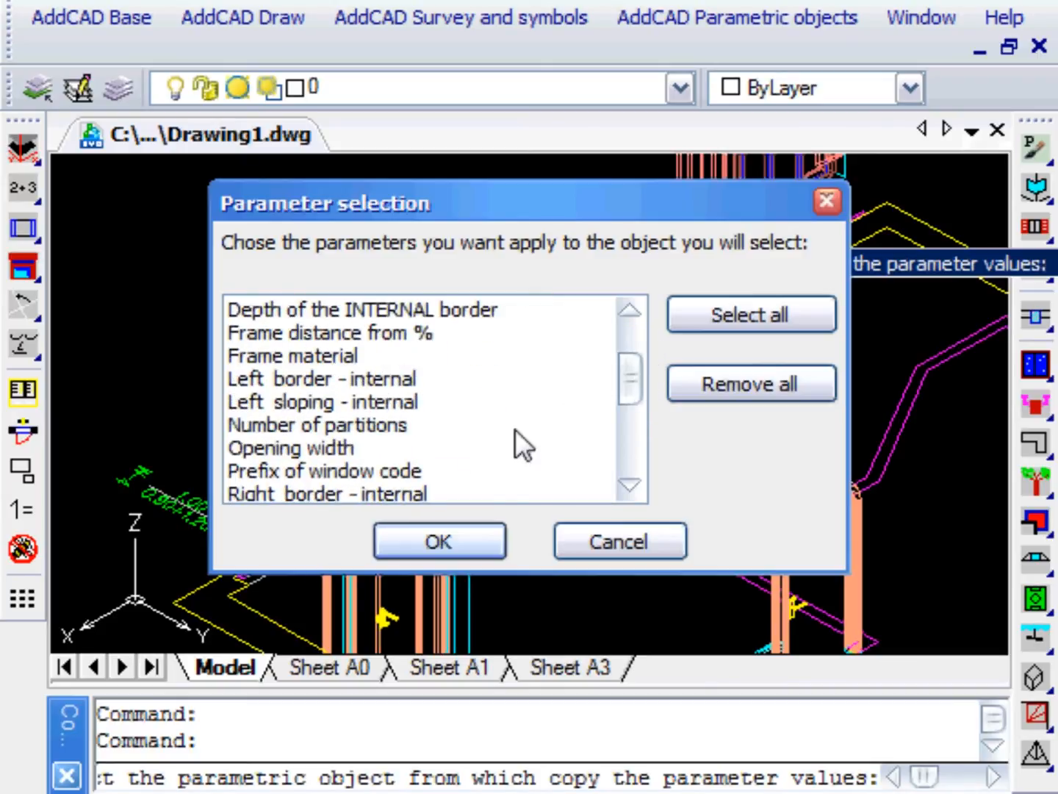
left_click(320, 448)
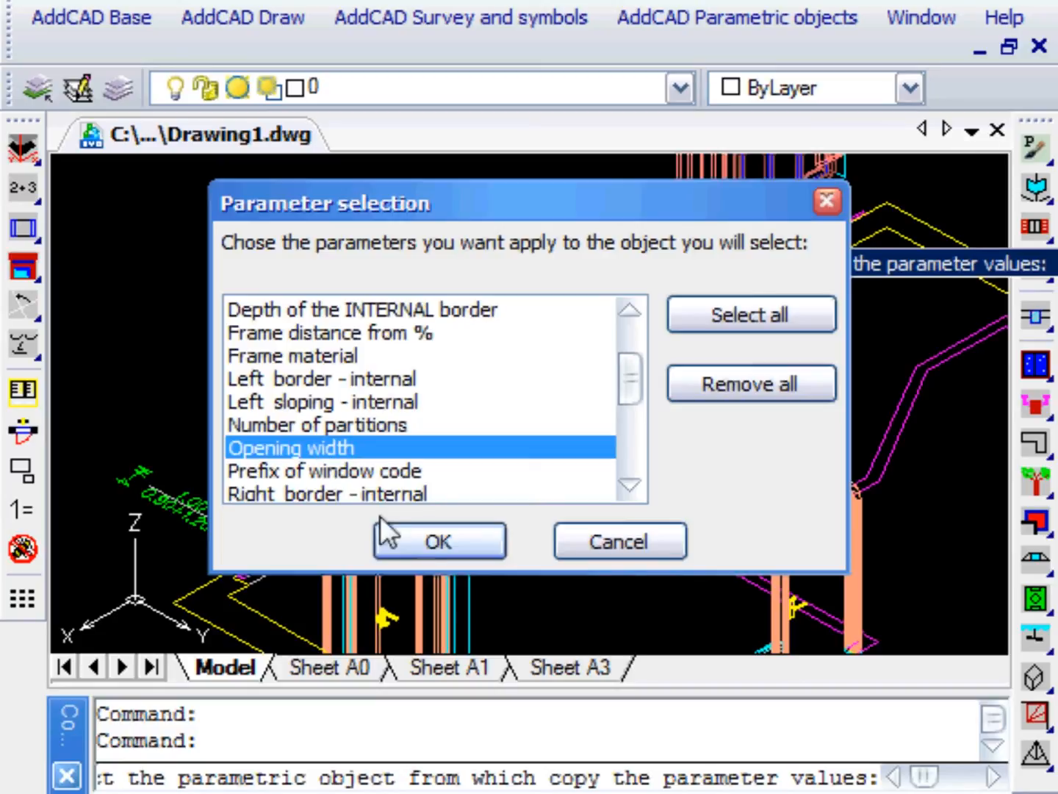
left_click(431, 538)
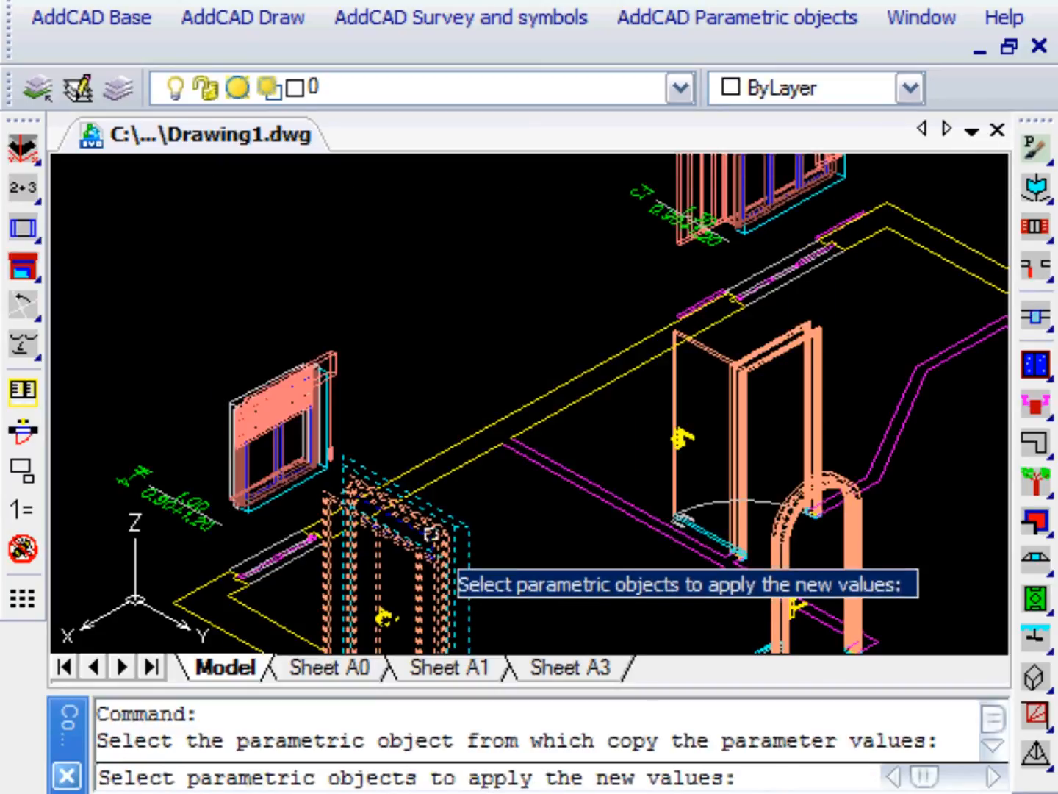
left_click(313, 427)
key("Return")
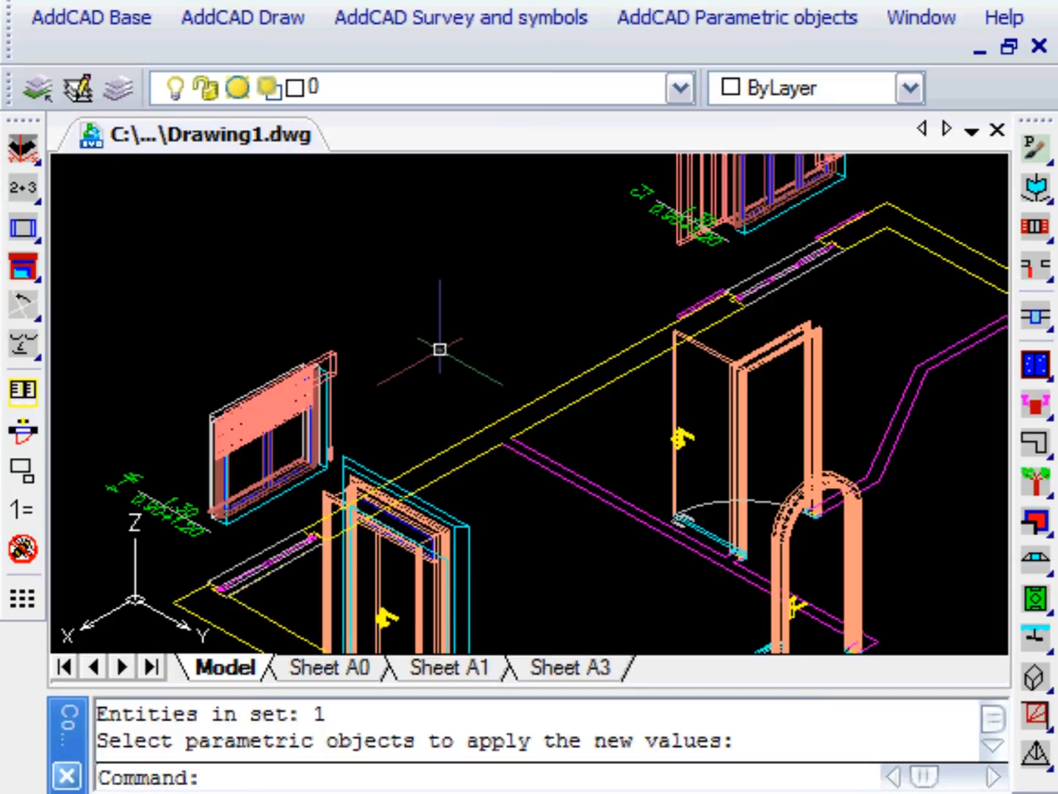